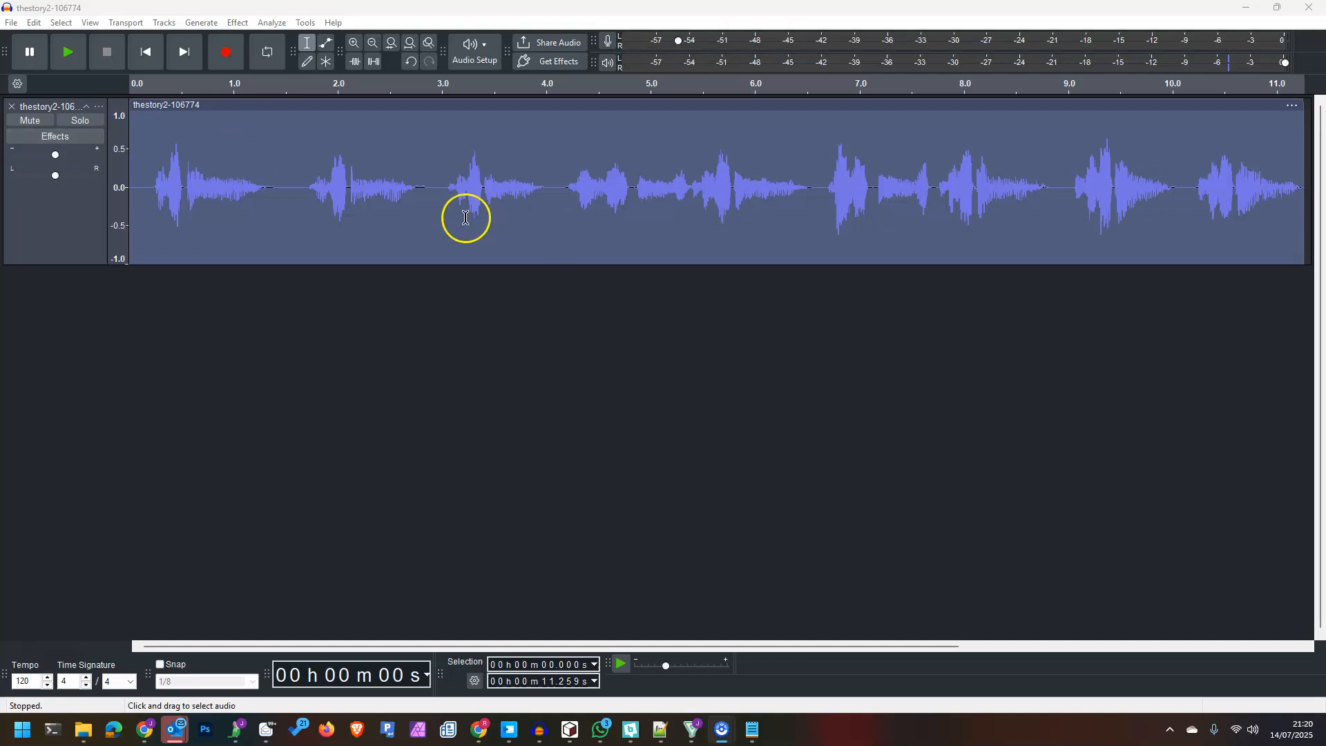
- Load the Vocal Touch-Up factory preset into the track's Compressor effect
click(44, 138)
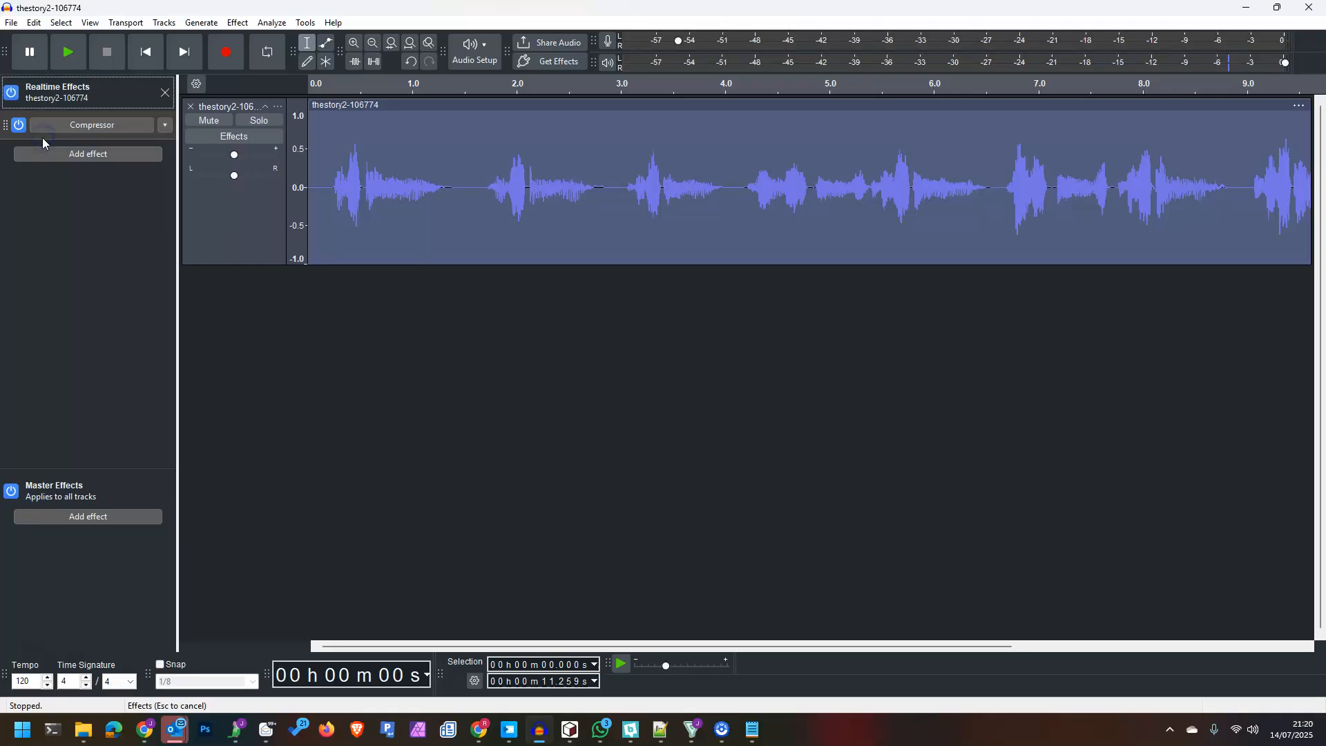
click(86, 127)
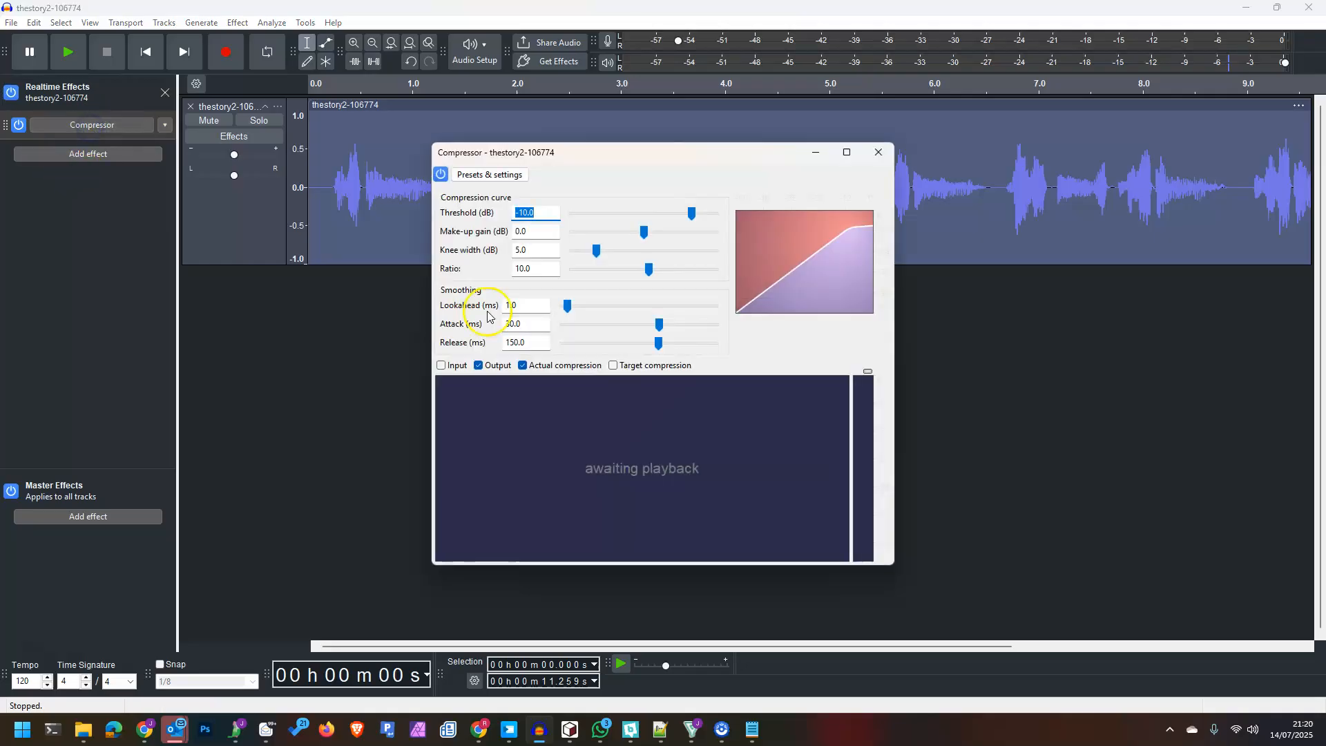
click(492, 175)
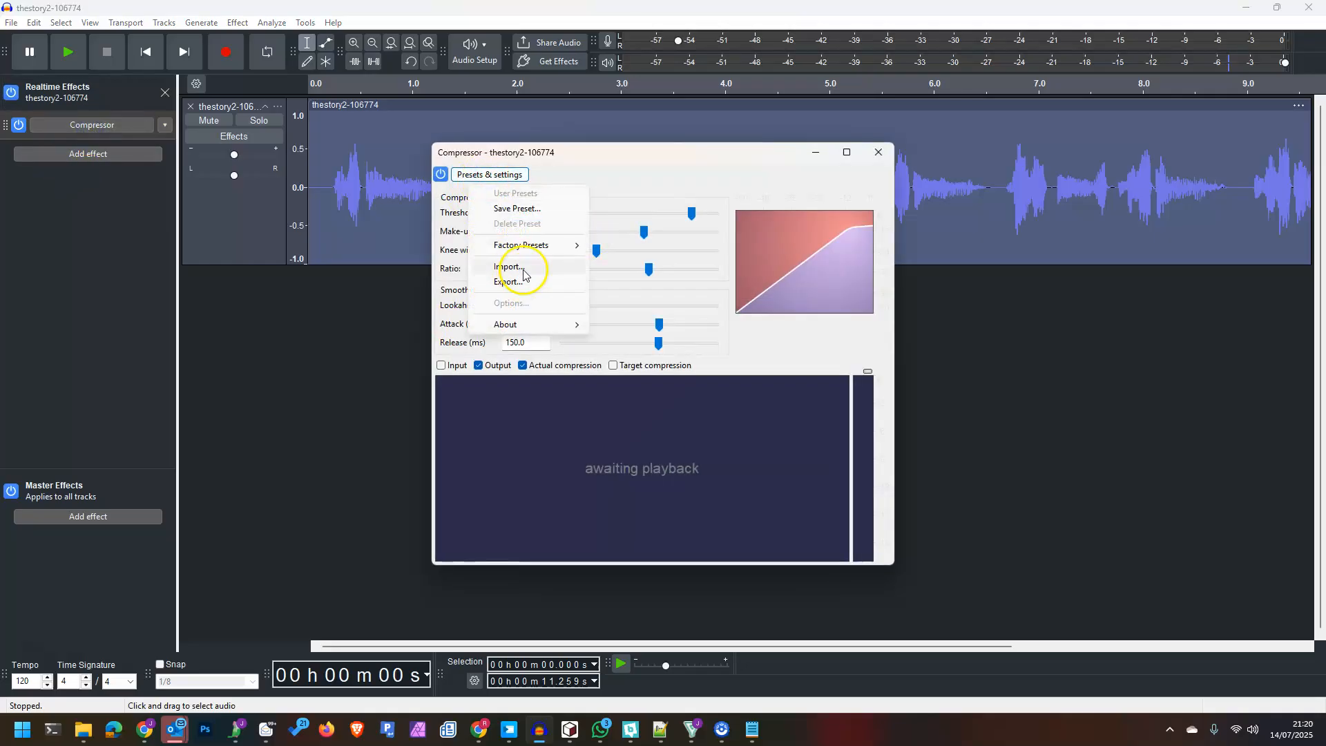
mouse_move(529, 246)
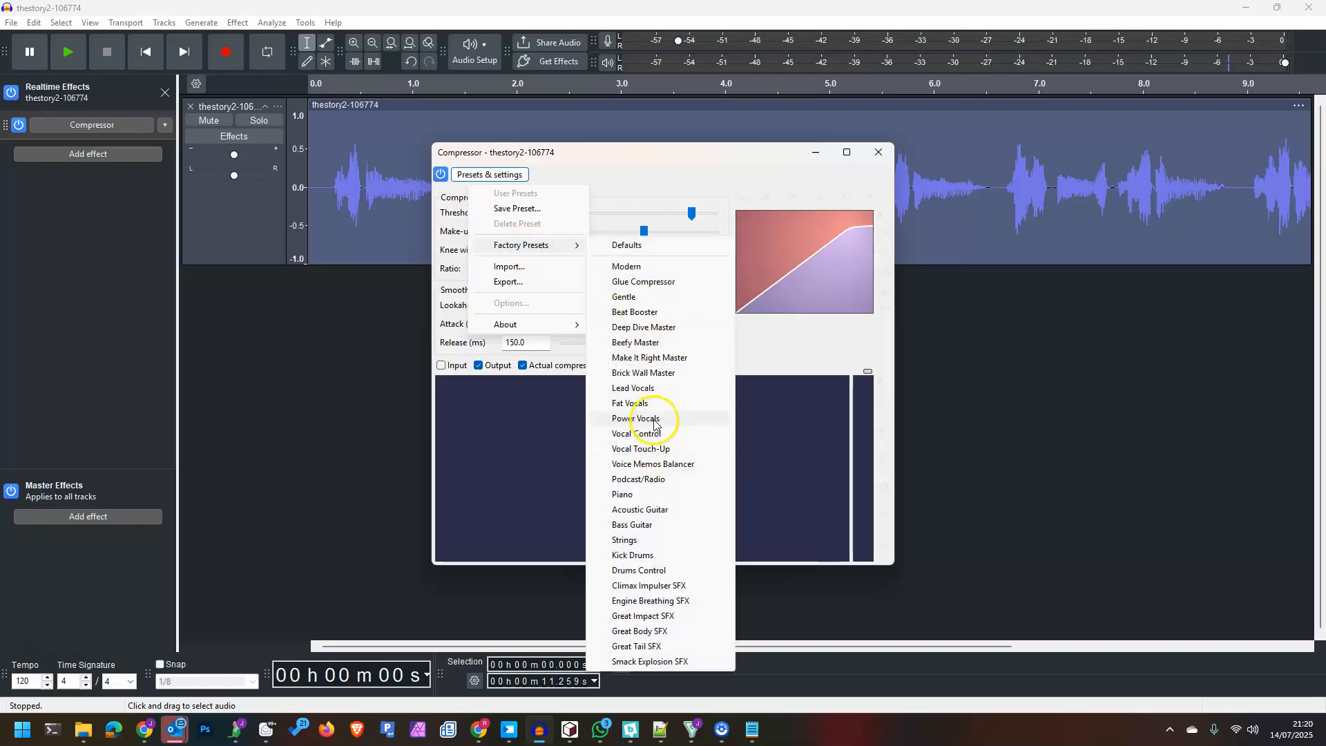
click(656, 448)
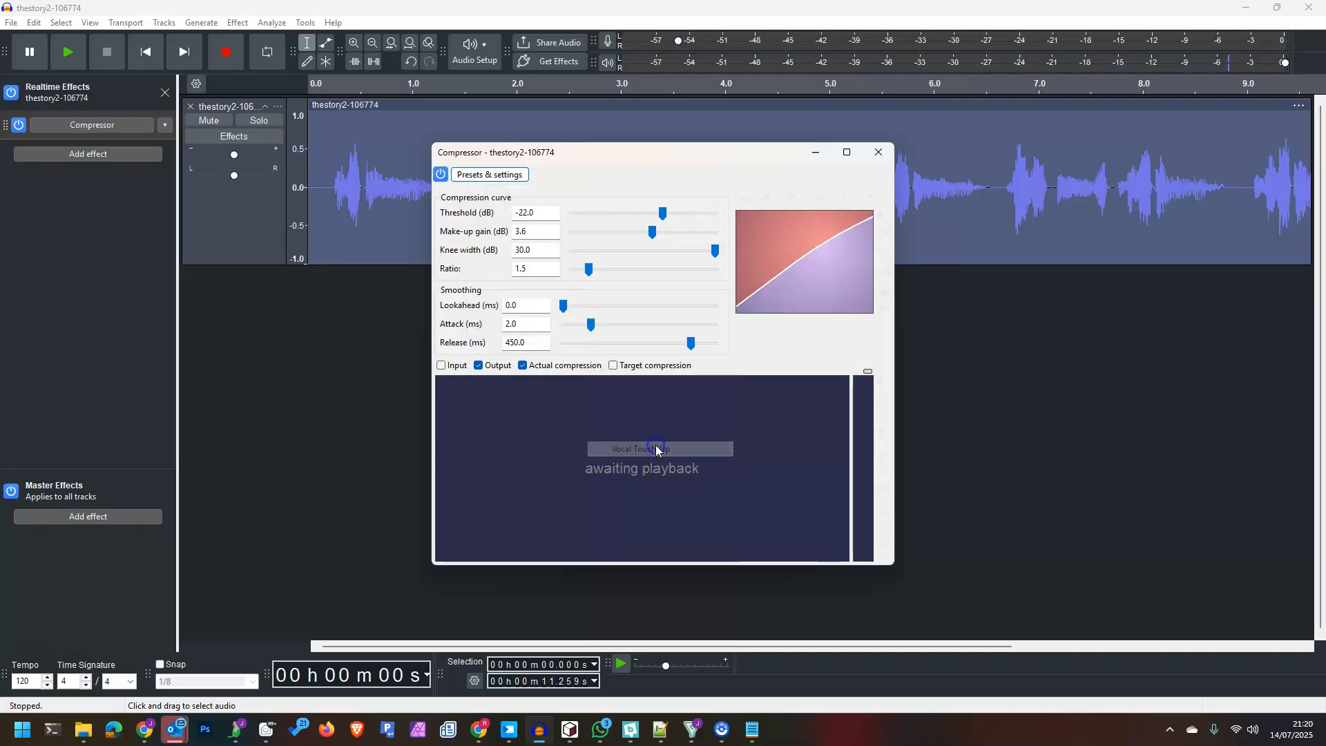
click(879, 153)
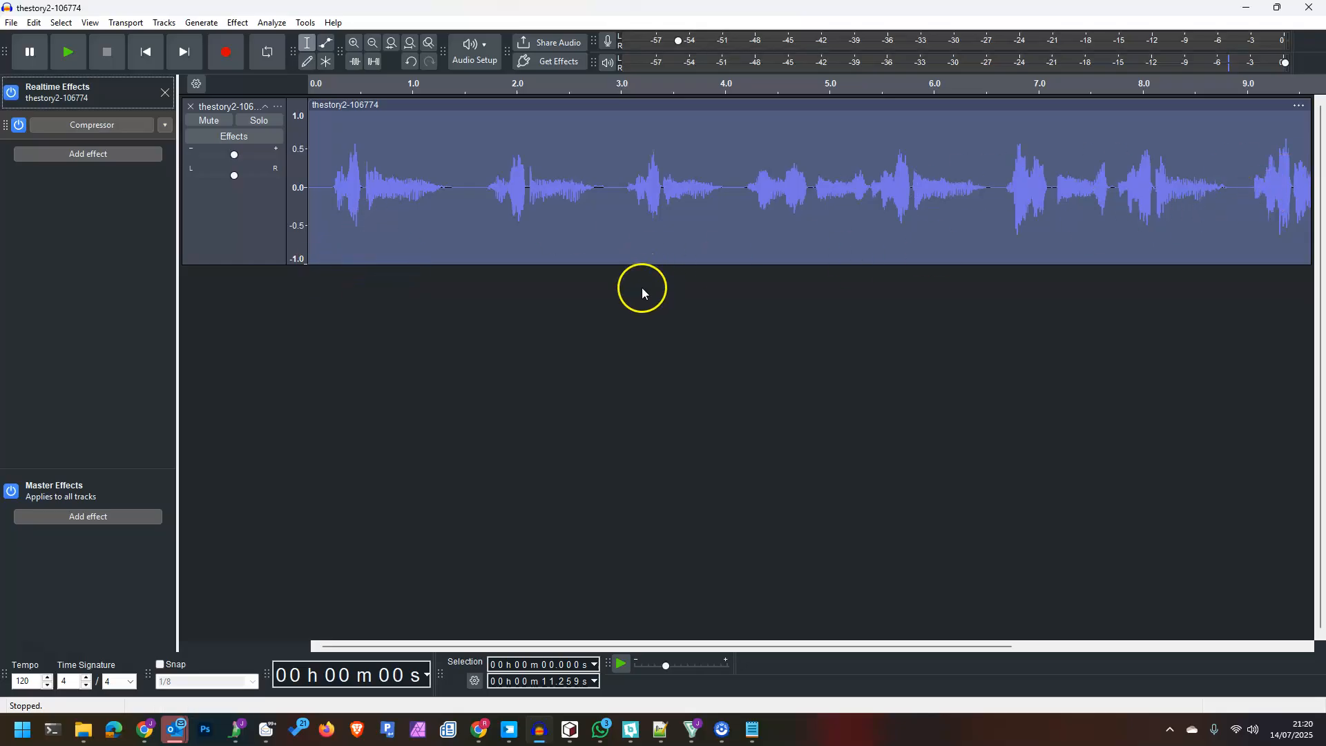
- Clear the Save Project command's keyboard shortcut in the Shortcuts preferences
click(32, 24)
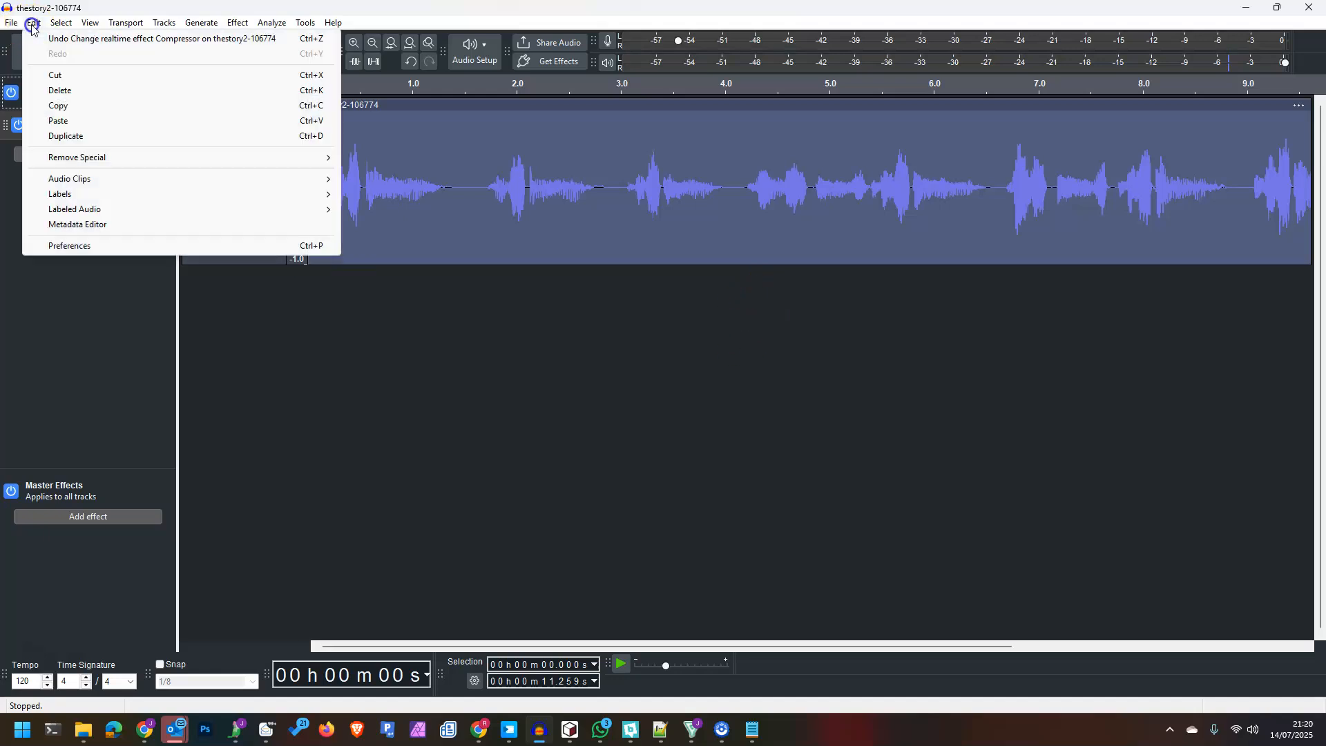
click(77, 250)
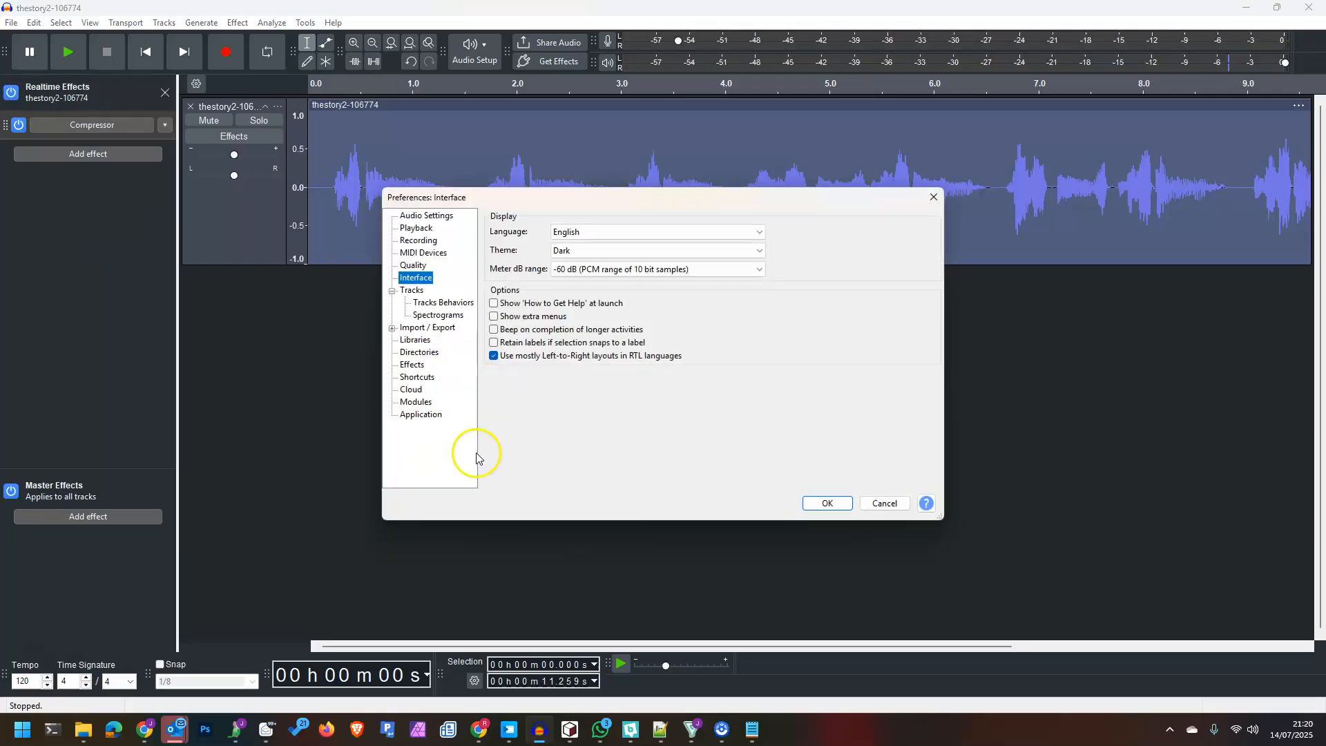
click(413, 378)
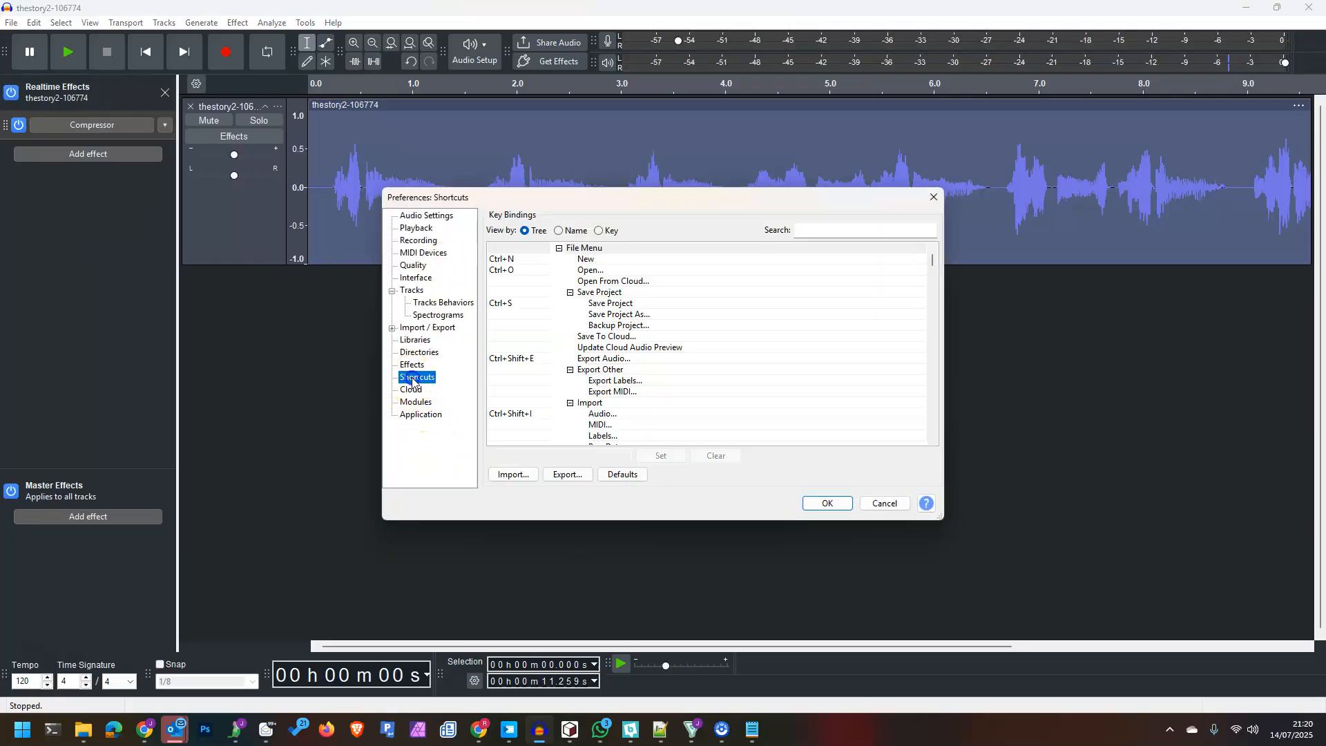
click(529, 303)
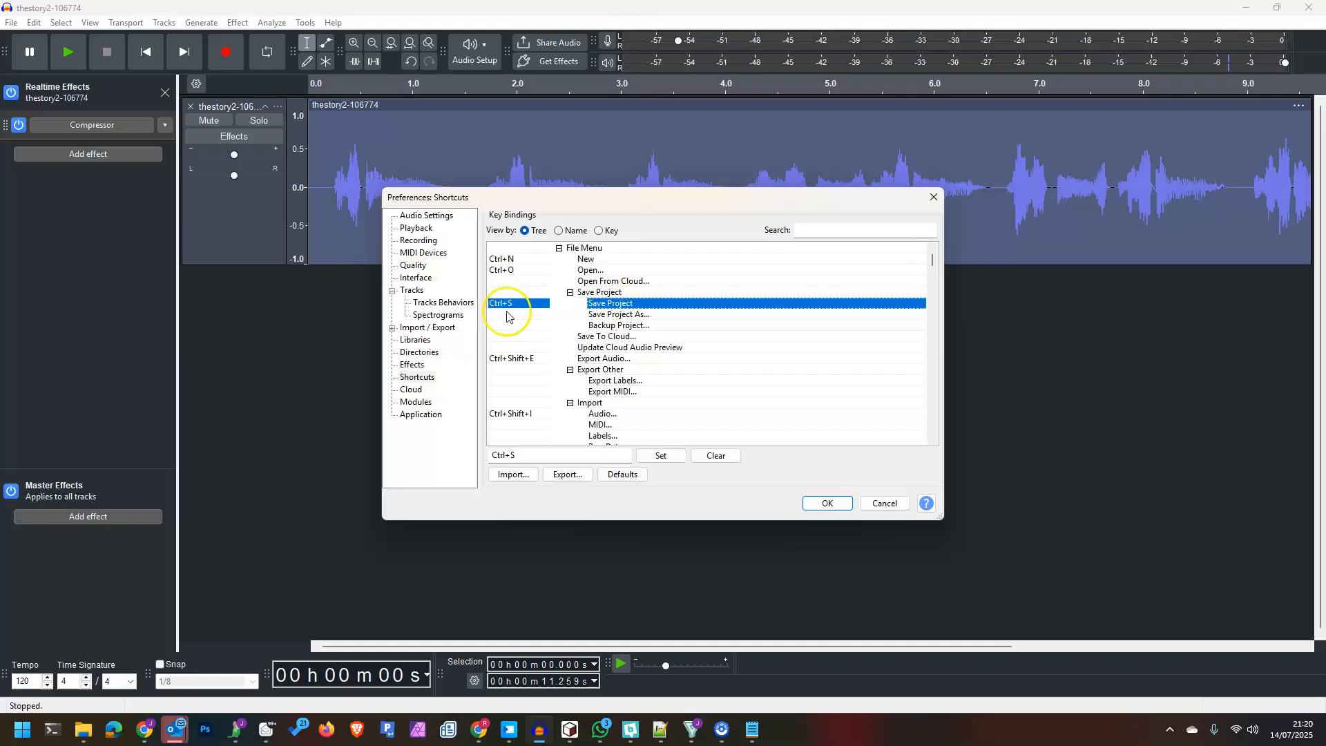
click(717, 455)
click(864, 234)
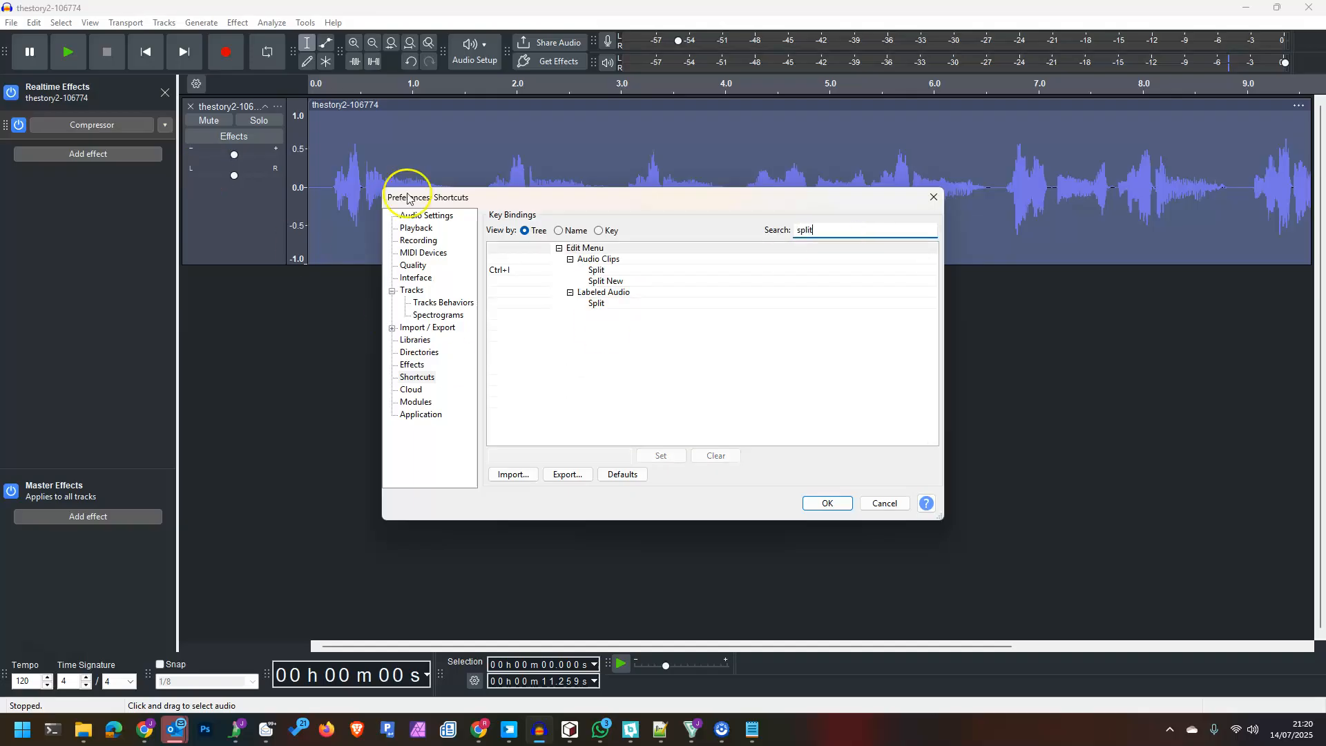
- Assign Ctrl+S to the Audio Clips Split command
click(584, 270)
click(593, 292)
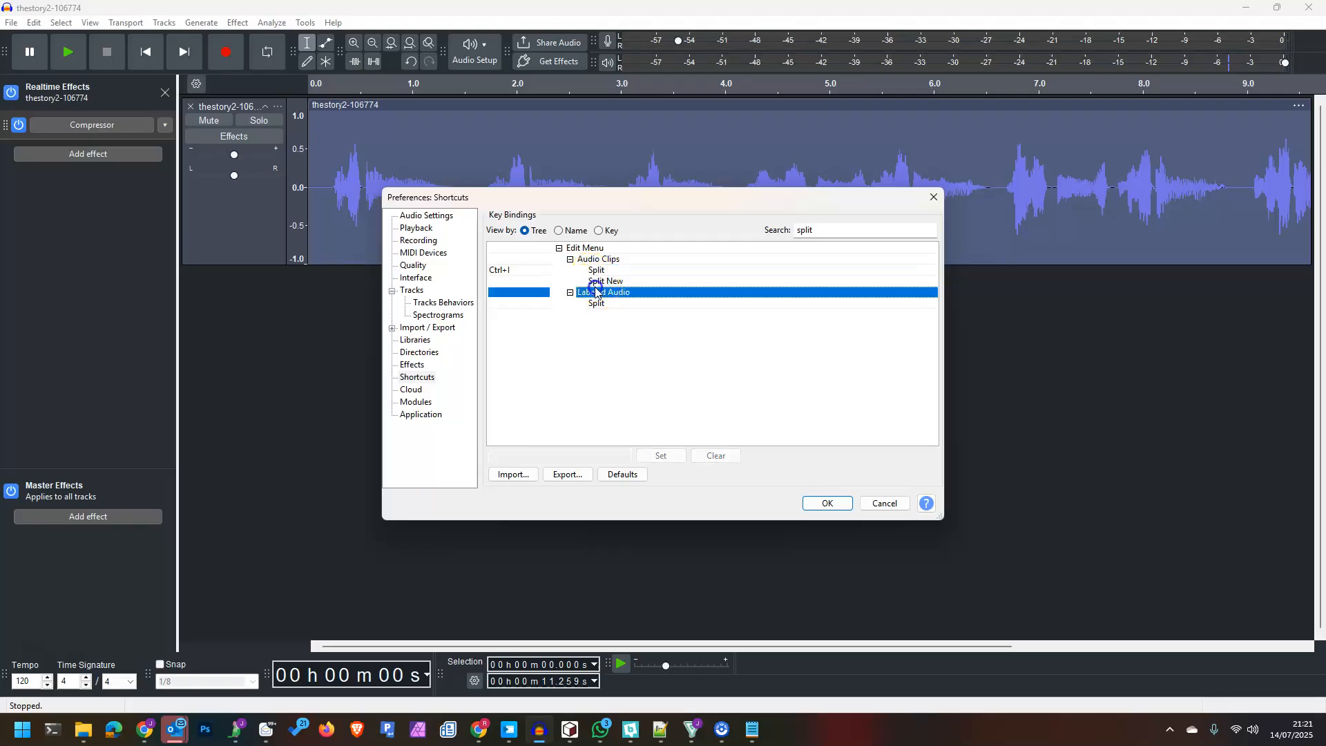
click(520, 270)
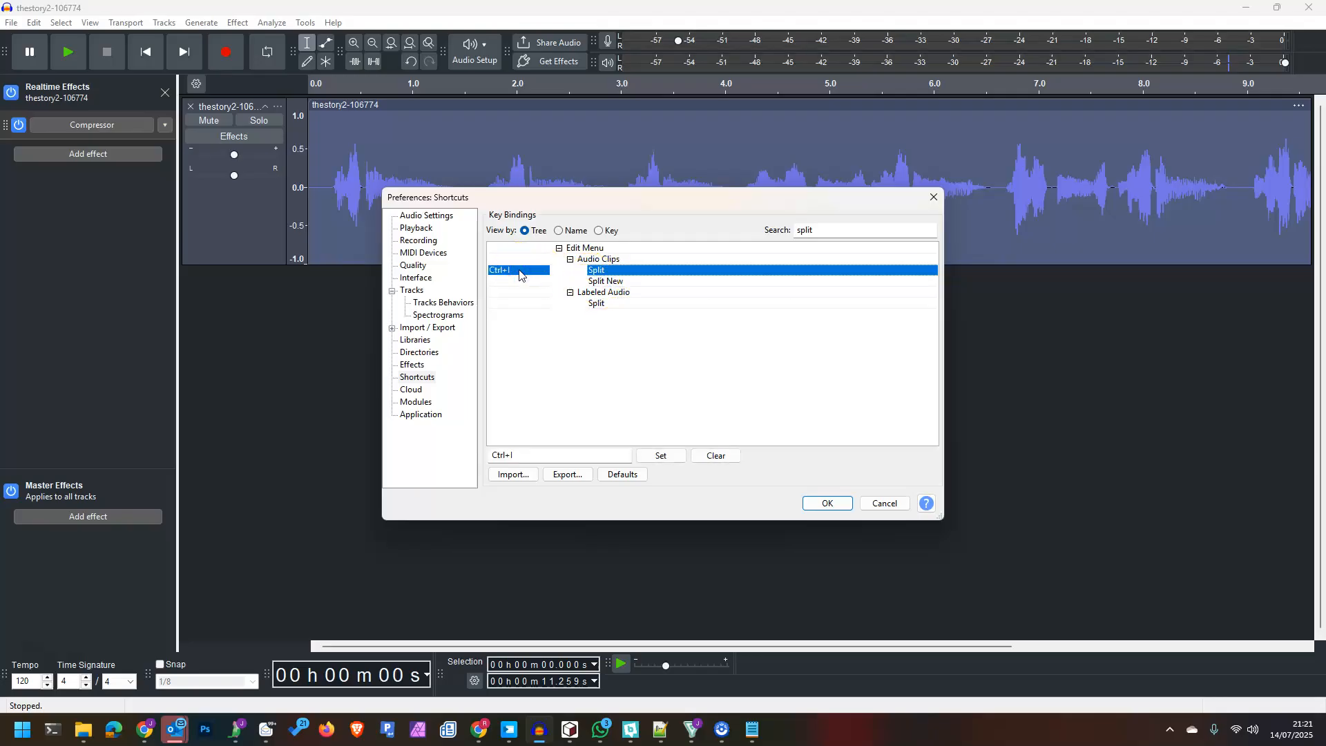
click(533, 455)
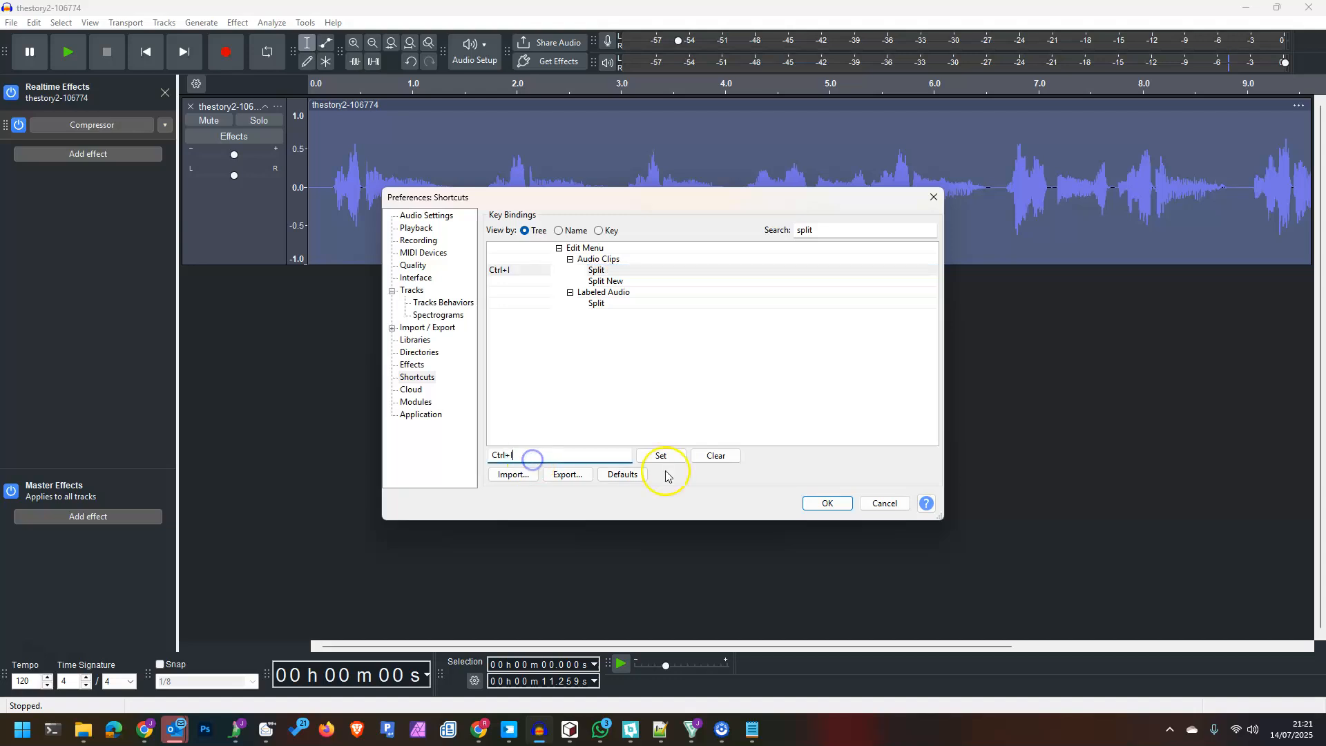
click(583, 455)
click(677, 461)
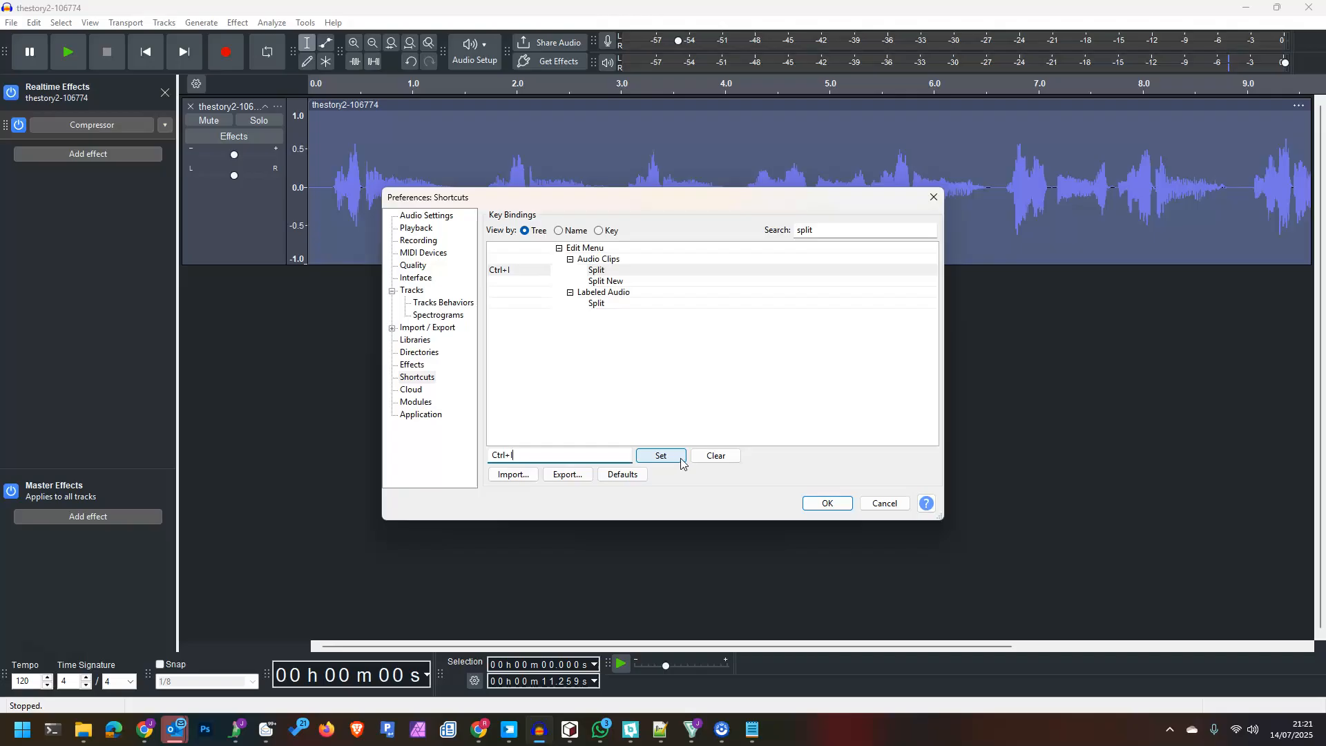
drag(548, 455, 468, 463)
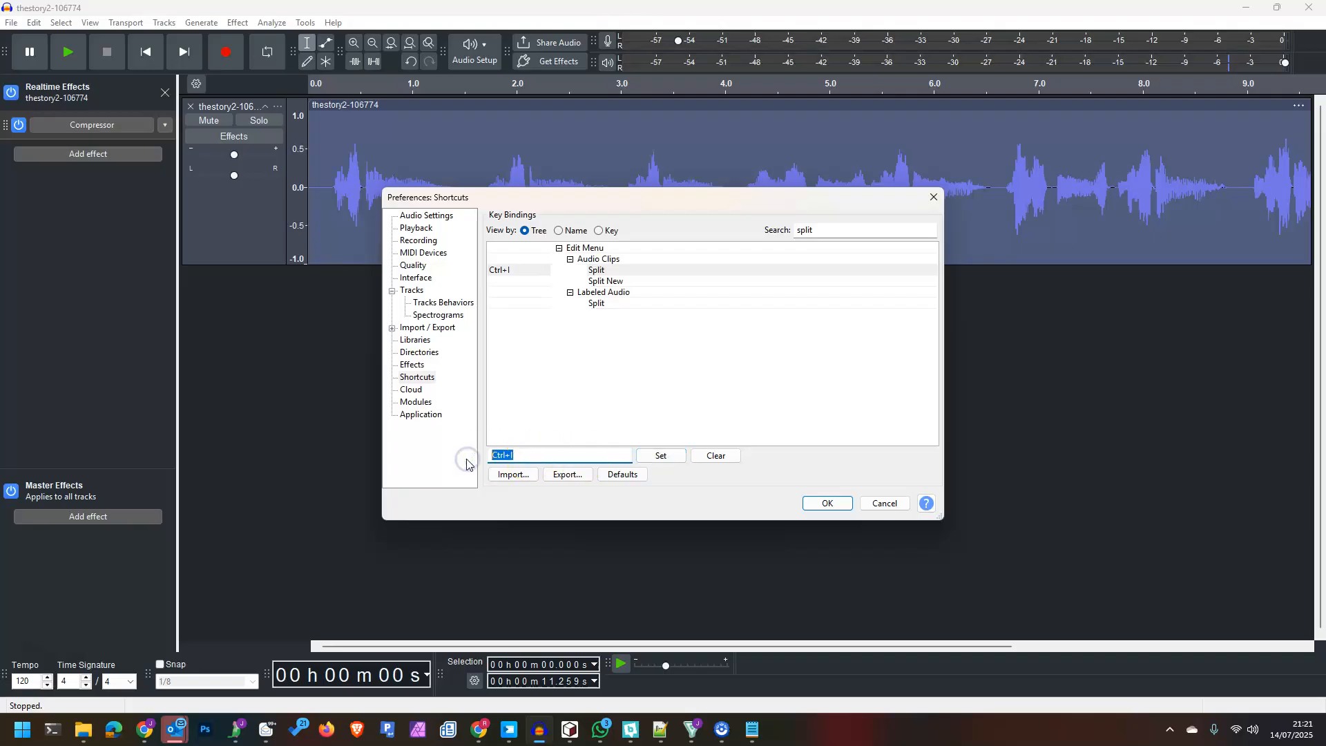
click(472, 465)
click(665, 456)
- Give Split New the Alt+S shortcut and save the preferences
click(518, 282)
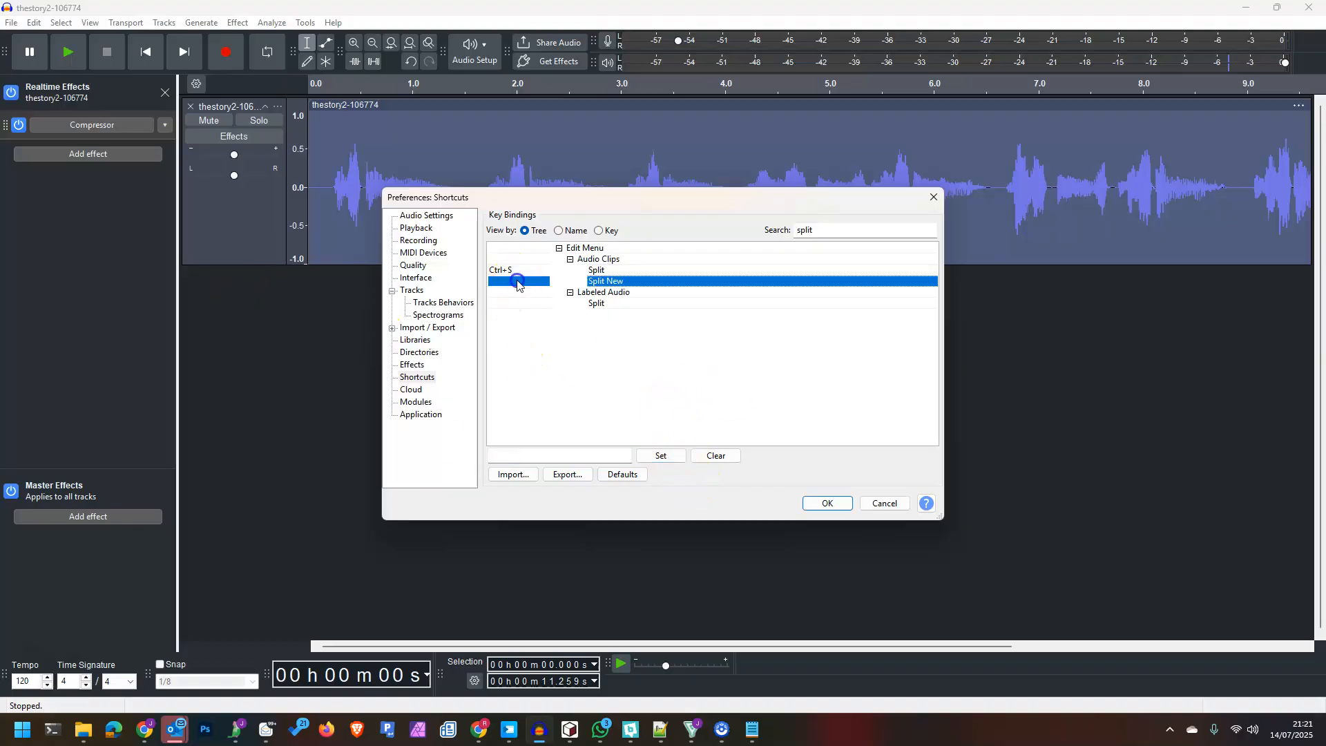
click(517, 281)
click(539, 458)
key(alt+s)
click(673, 458)
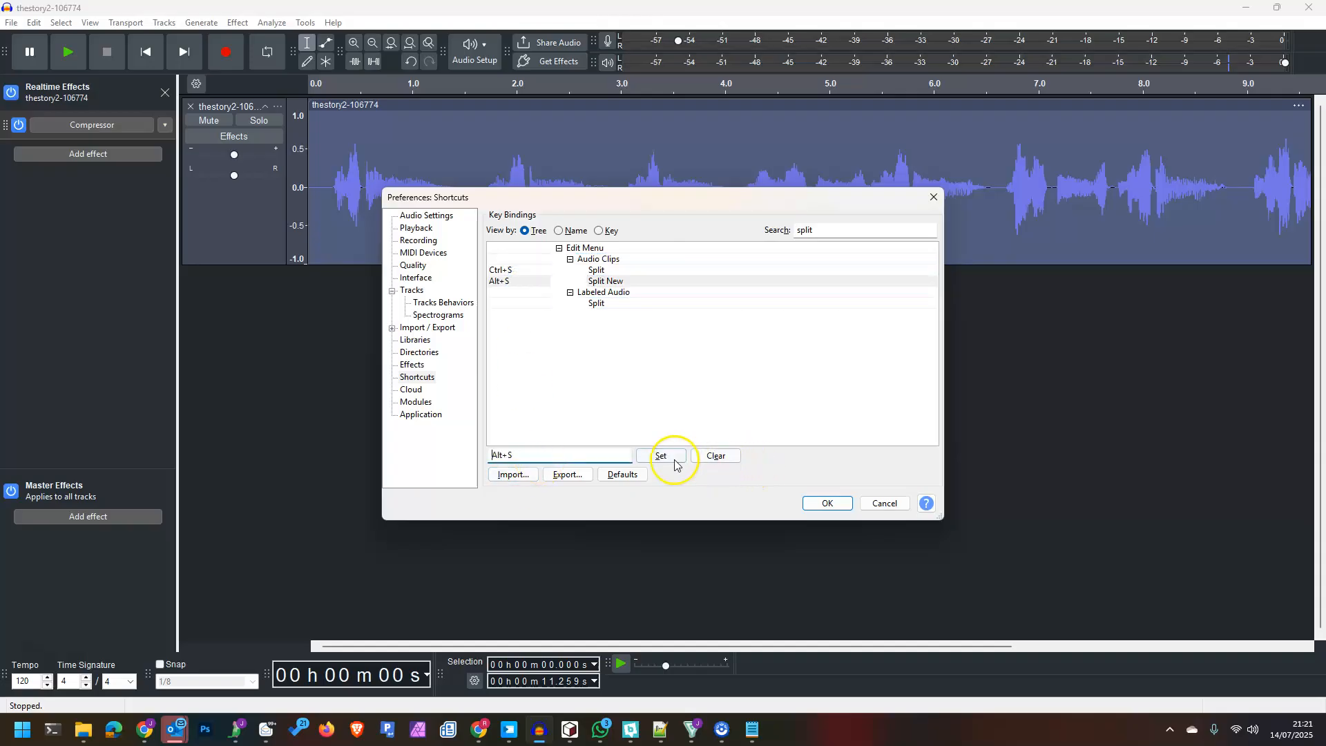
click(844, 506)
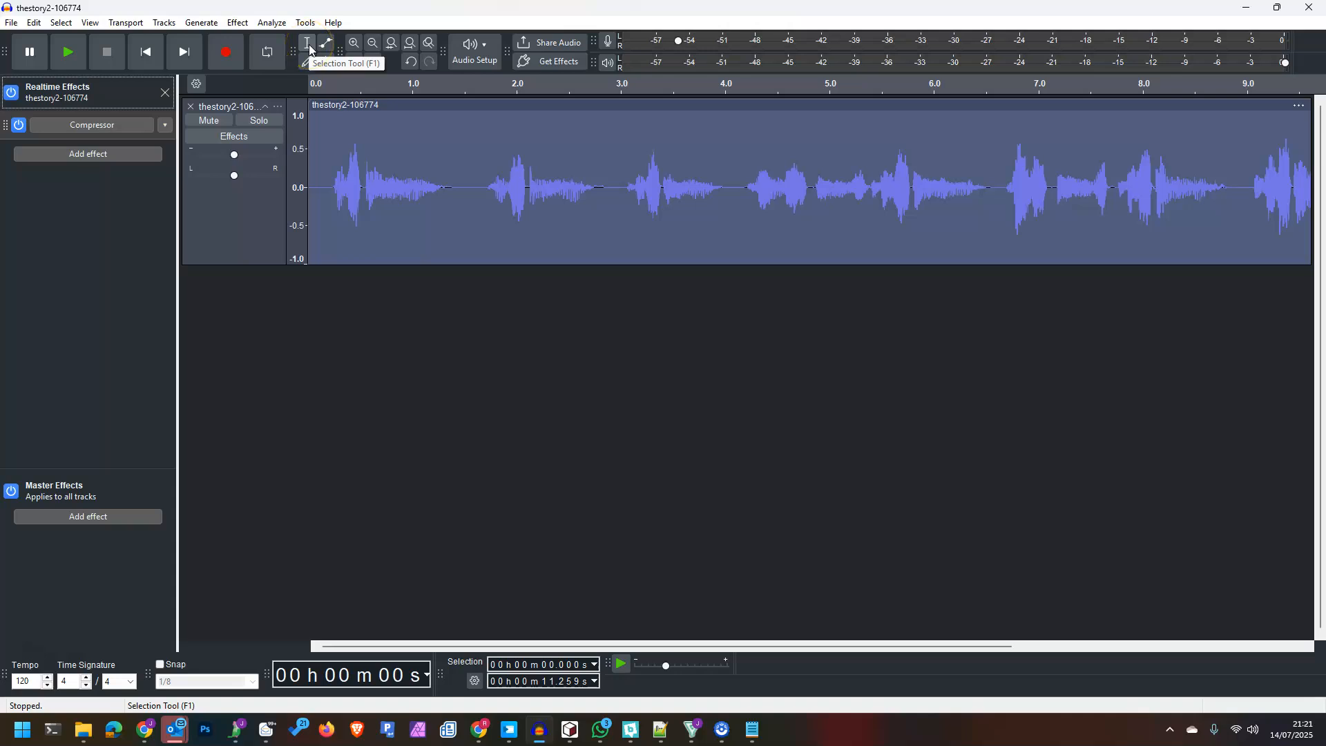
- Split the speech clip at 1.688, 2.998, 4.177, 6.672 and 8.995 seconds
click(485, 120)
key(ctrl+i)
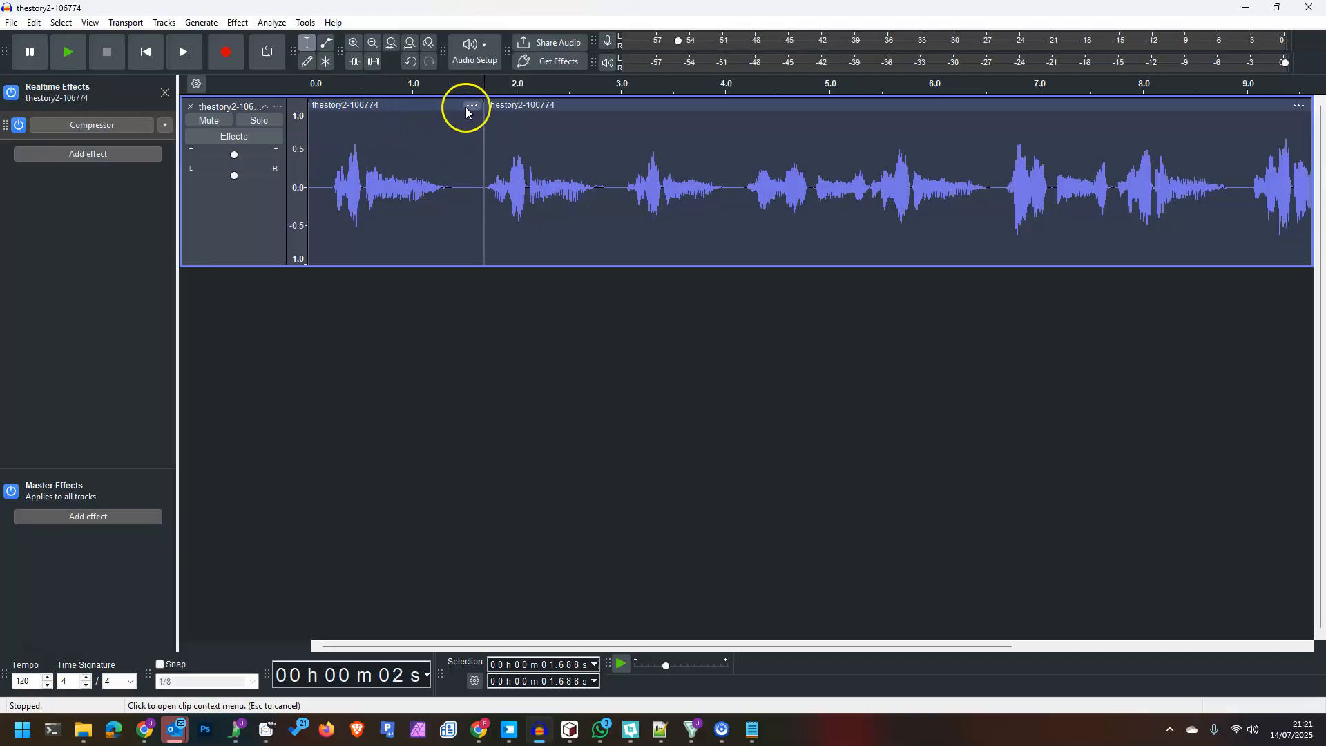
click(621, 115)
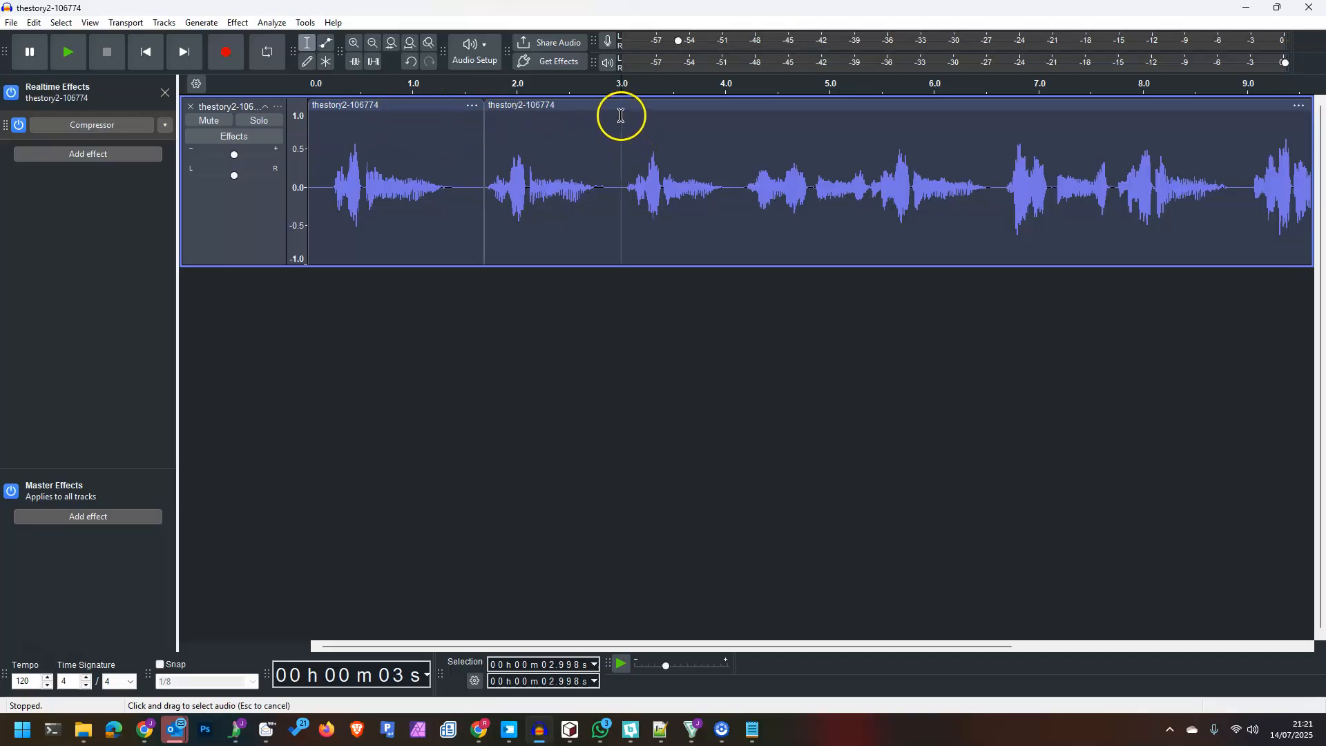
key(ctrl+i)
click(744, 115)
key(ctrl+i)
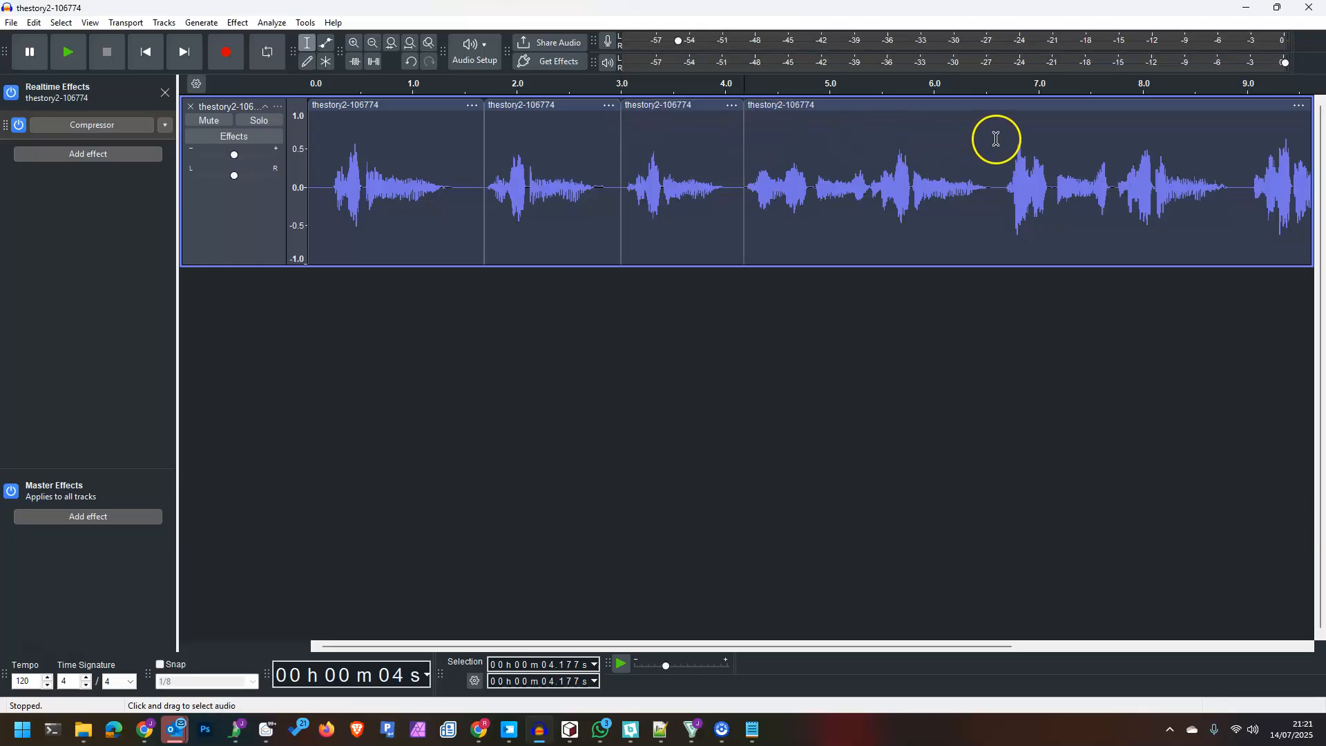
click(1003, 118)
key(ctrl+i)
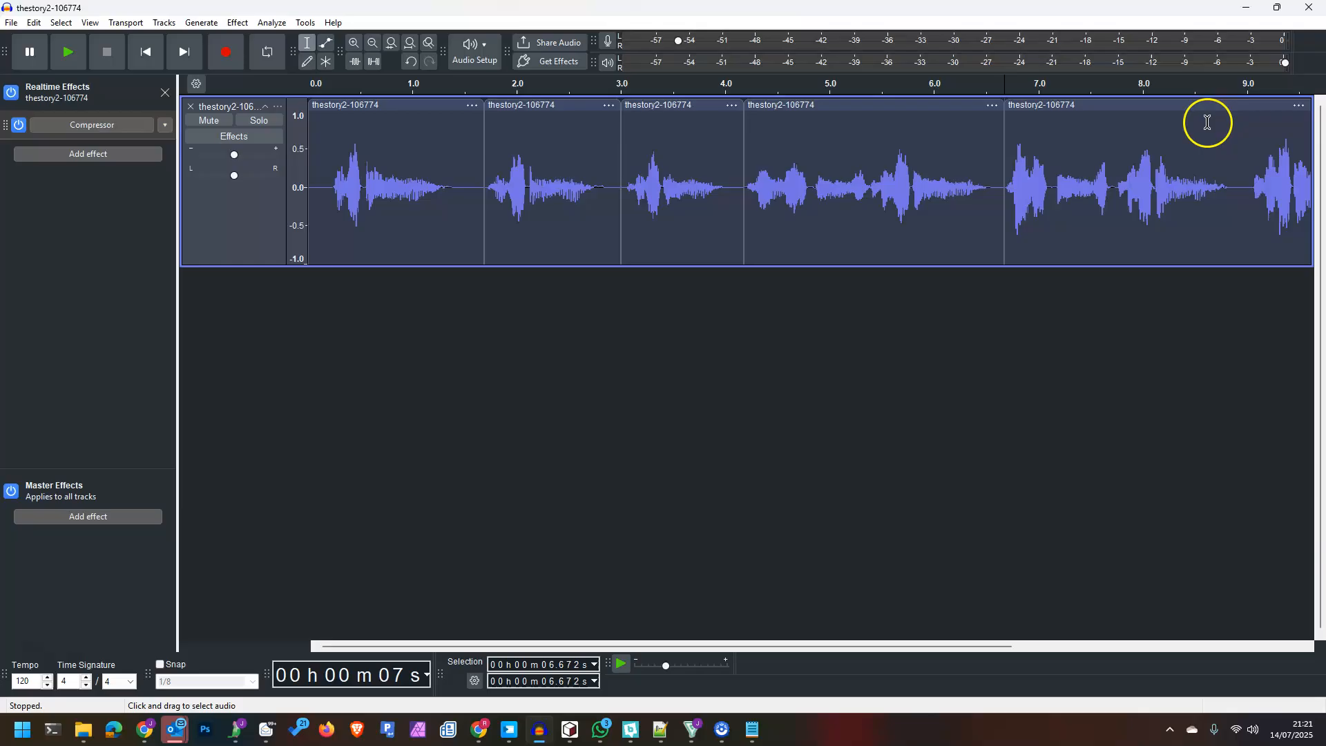
click(1247, 119)
key(ctrl+i)
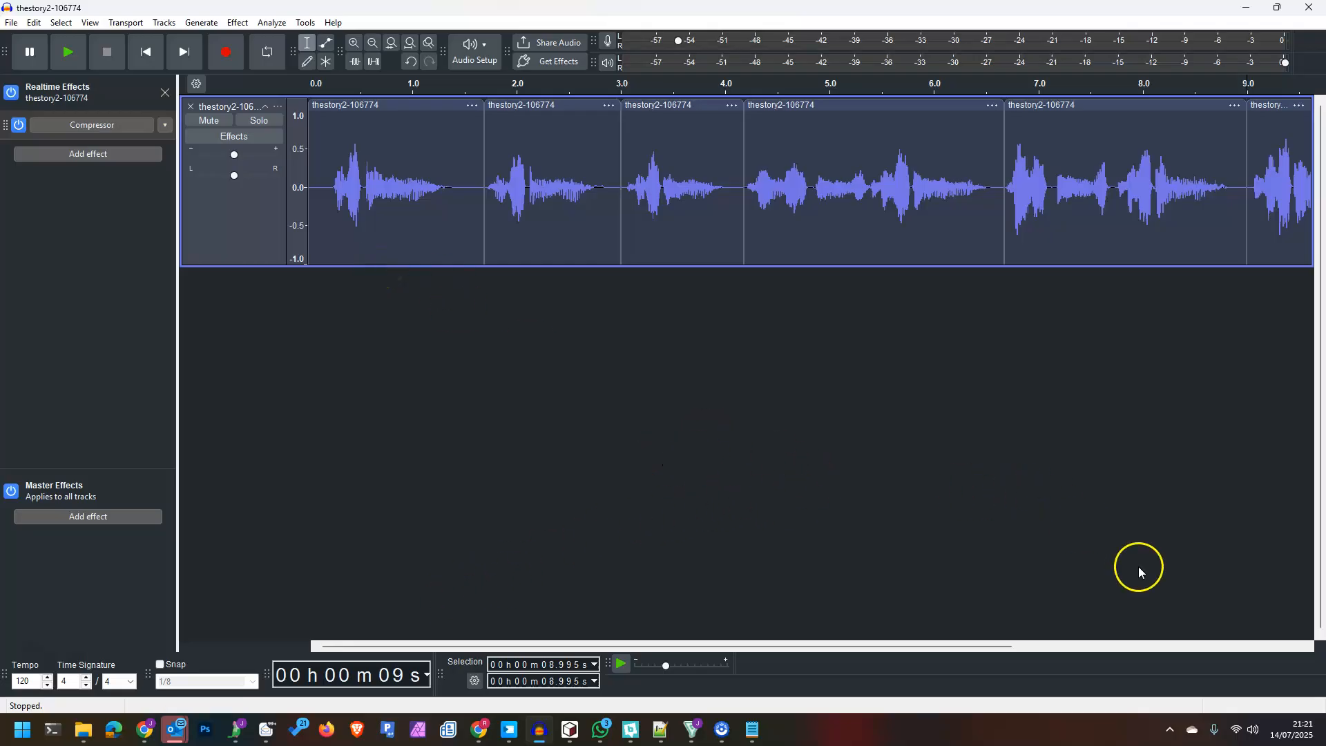
click(546, 105)
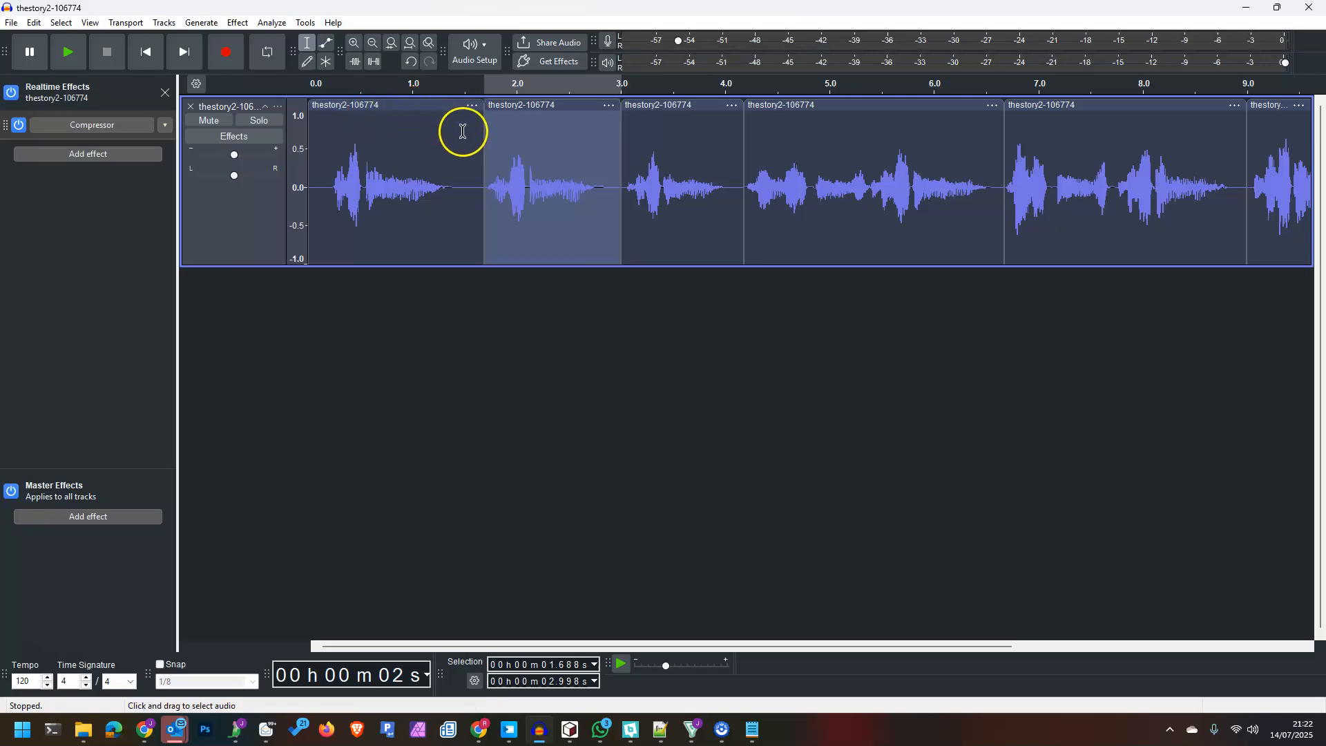
- Move the 1.69–3.0 s, 3.0–4.18 s and 4.18–6.67 s clips onto new tracks
key(ctrl+alt+i)
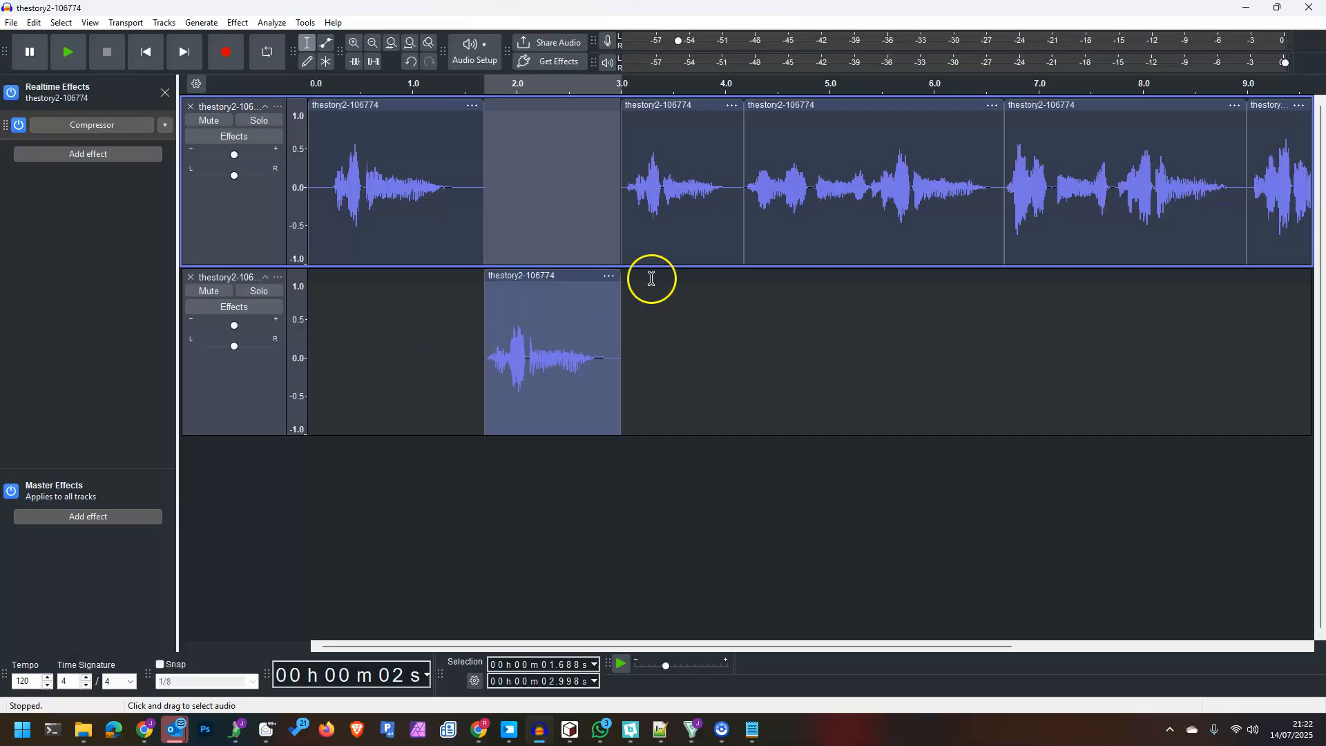
click(687, 105)
key(ctrl+alt+i)
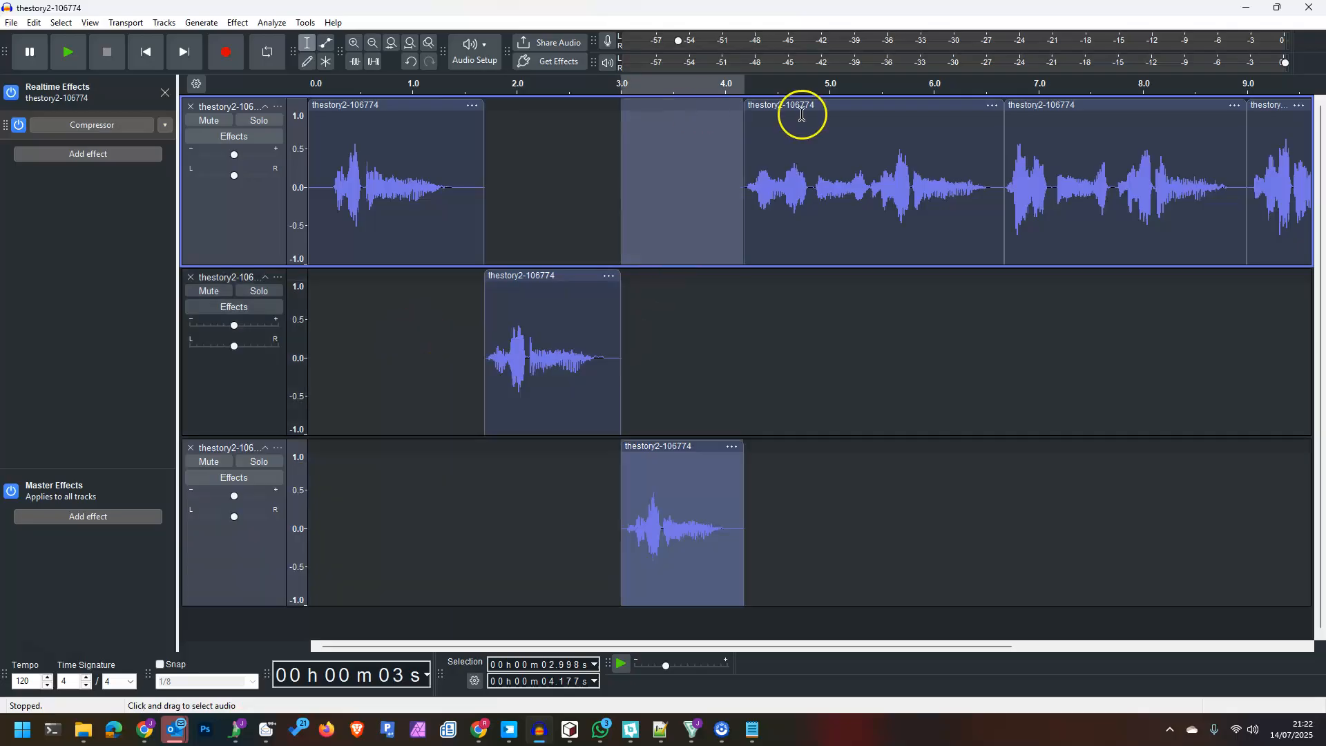
click(801, 106)
key(ctrl+alt+i)
- Move the 6.67–9.0 s clip and the final clip onto their own new tracks
click(1018, 106)
key(ctrl+alt+i)
click(1261, 107)
key(ctrl+alt+i)
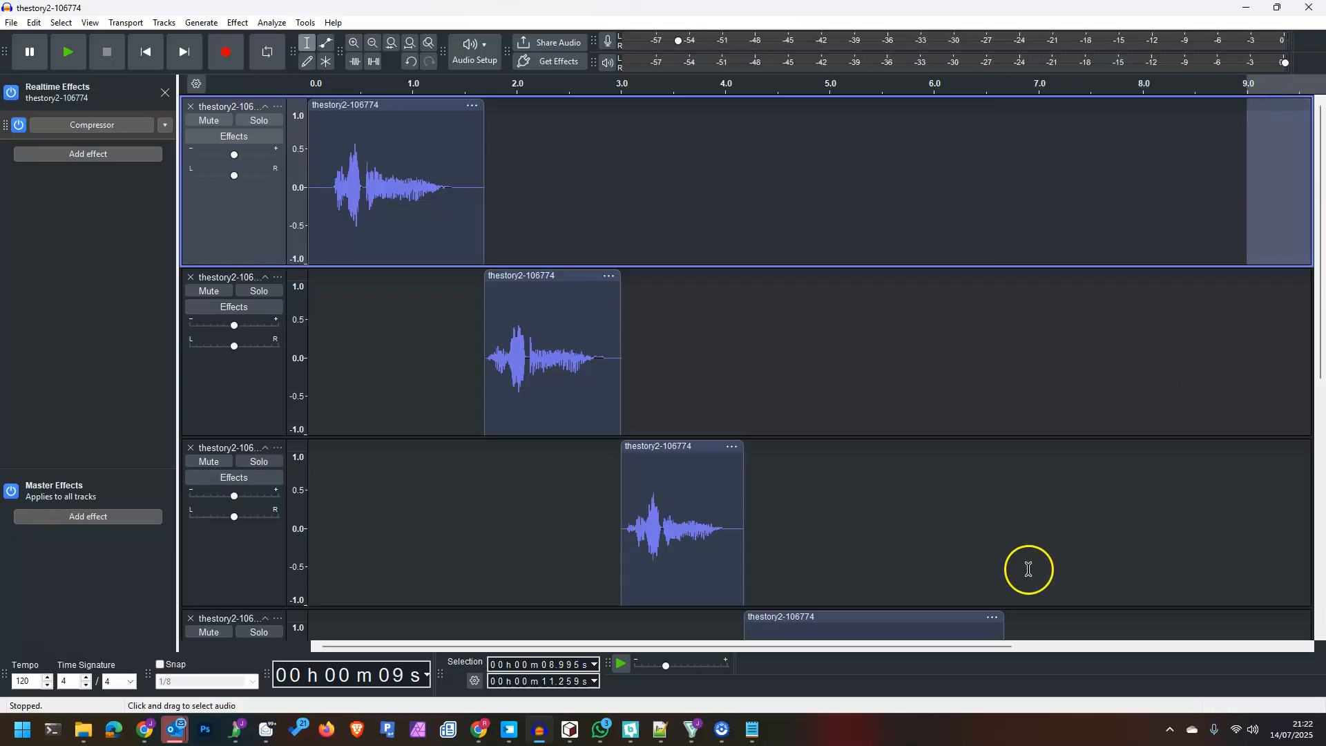
drag(894, 652, 763, 644)
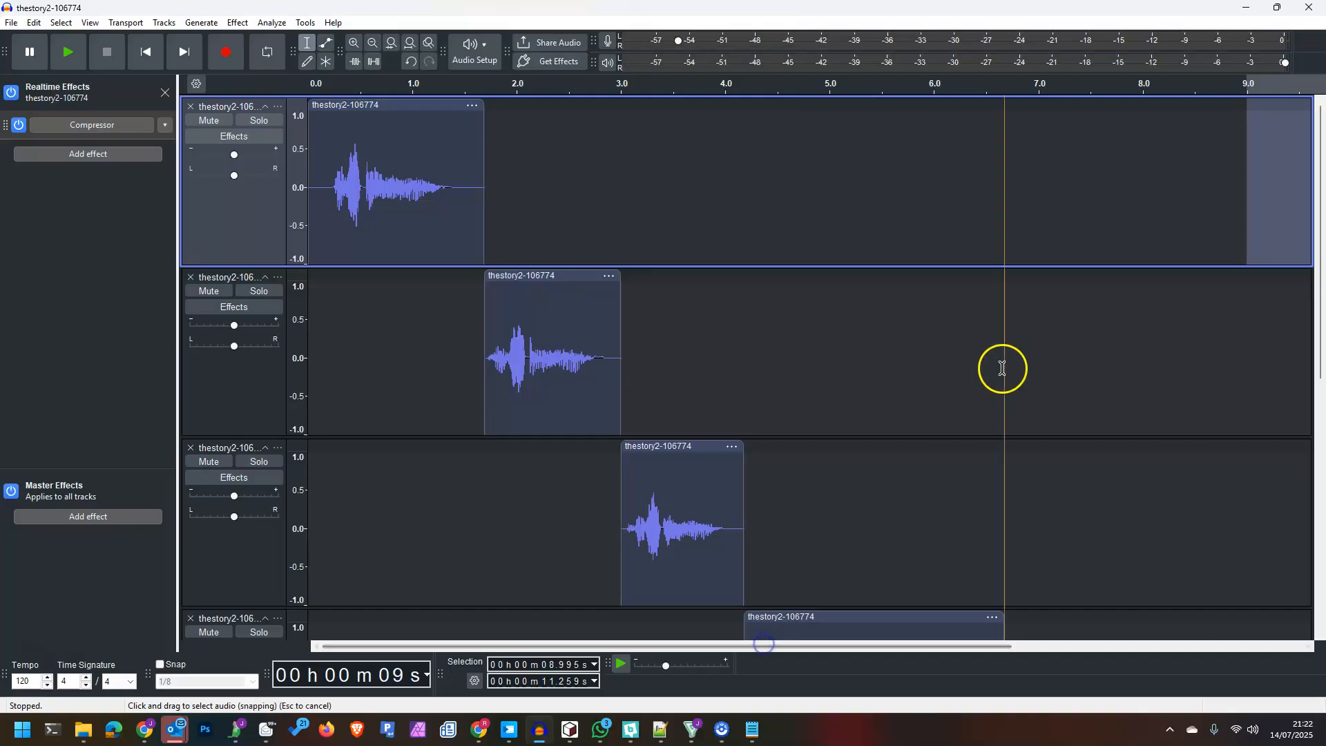
scroll(1000, 373, down, 5)
scroll(905, 449, down, 2)
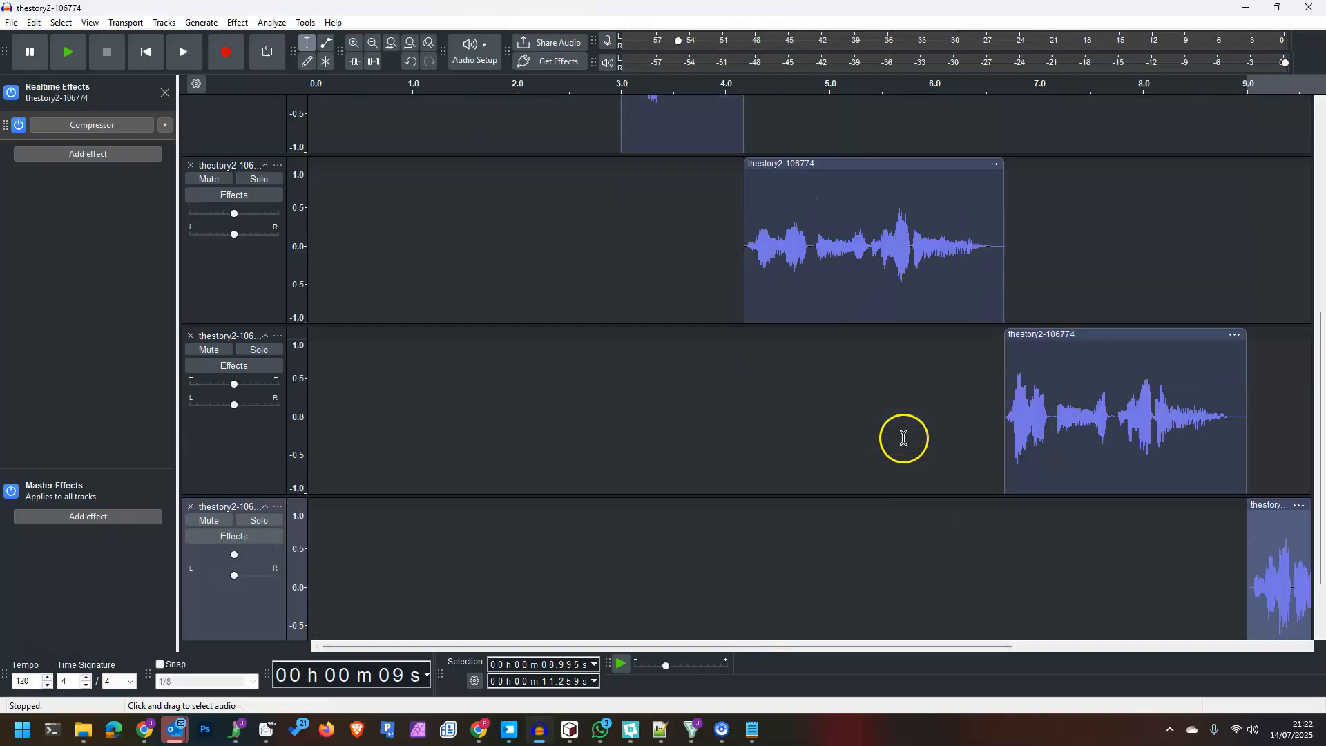
scroll(702, 334, up, 3)
scroll(621, 287, down, 4)
scroll(562, 350, up, 6)
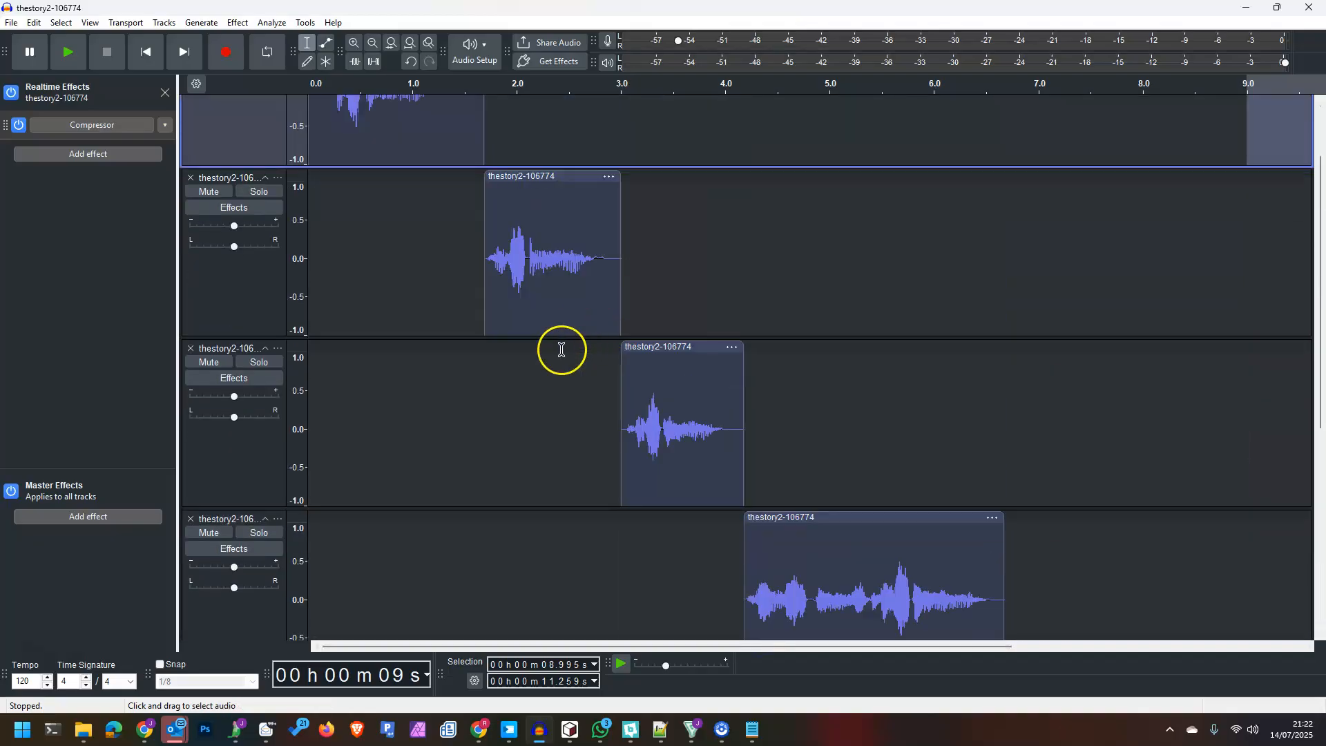
- Export the tracks as separate WAV files, thestory2-106774.wav through thestory2-106774-6.wav
click(11, 23)
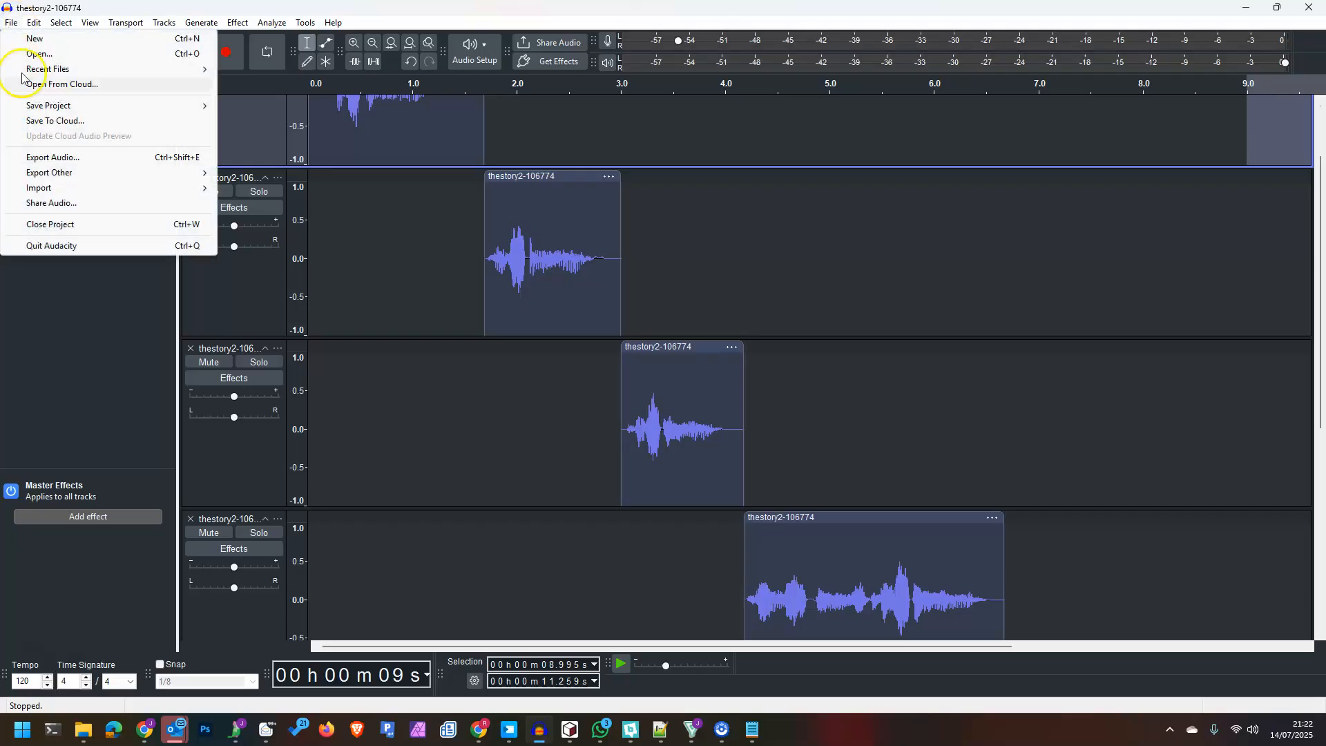
click(56, 157)
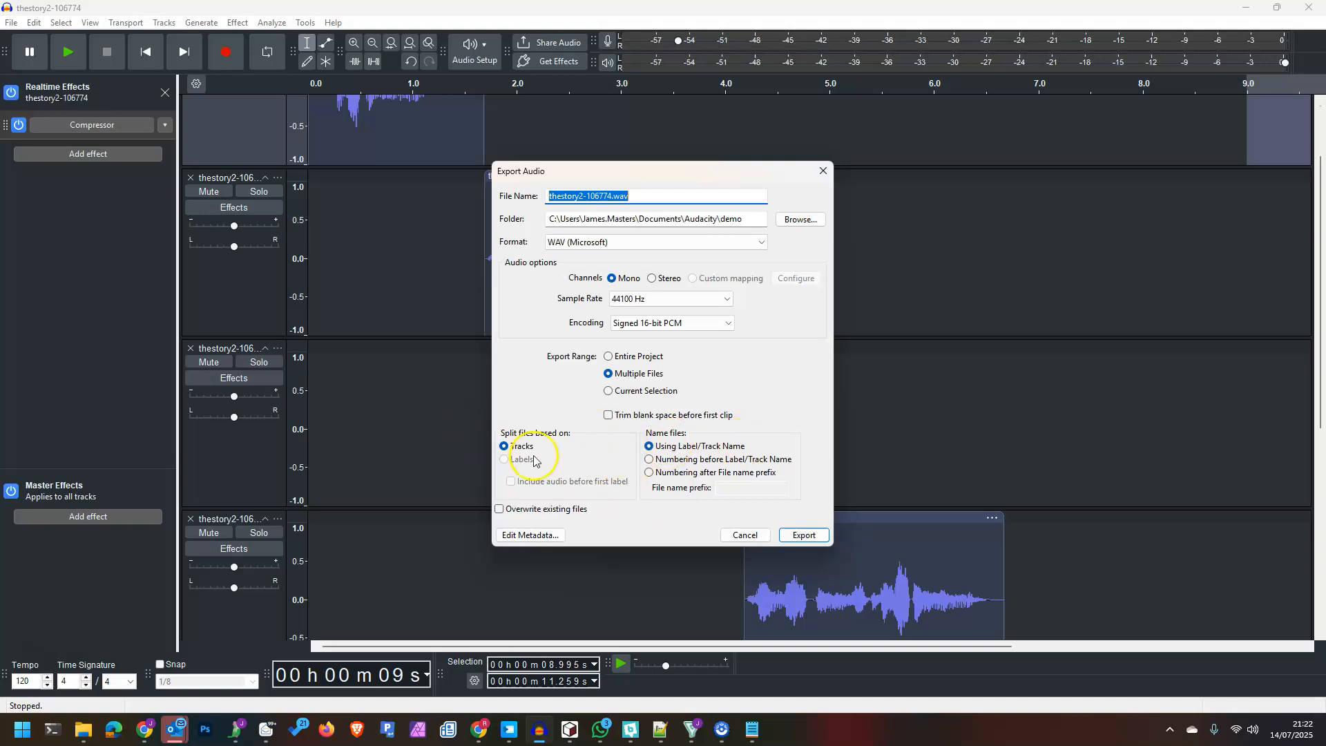
click(806, 536)
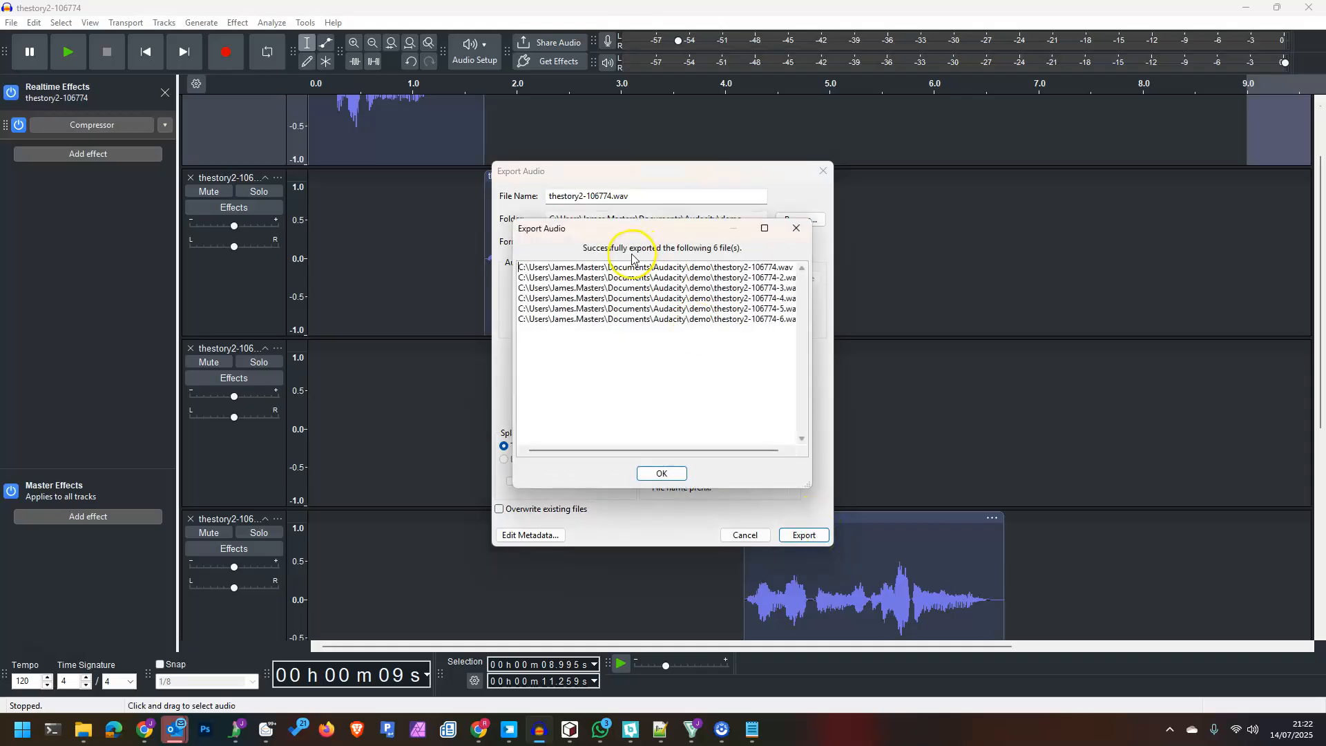
click(664, 475)
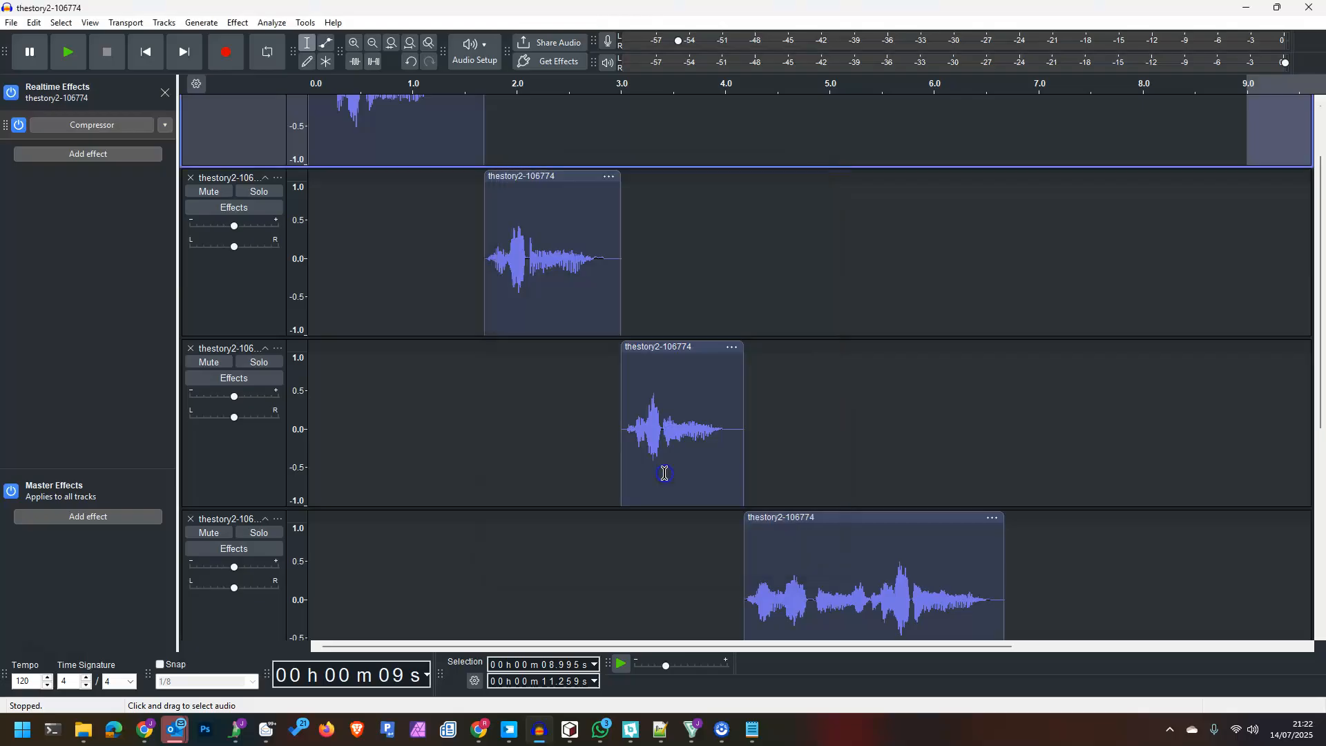
- Review the six exported files in the demo folder and switch to Details view
click(83, 730)
click(571, 284)
click(653, 283)
click(737, 290)
click(819, 289)
click(966, 292)
click(1036, 408)
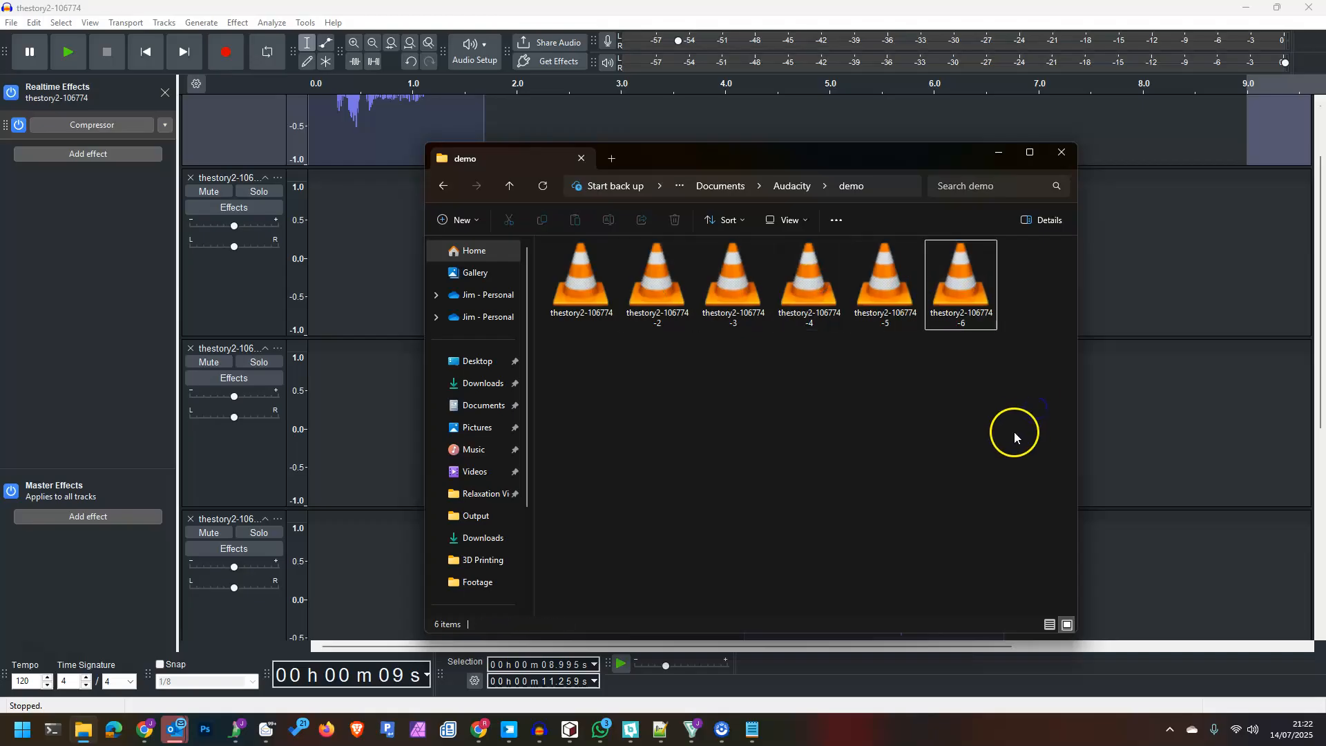
click(1050, 624)
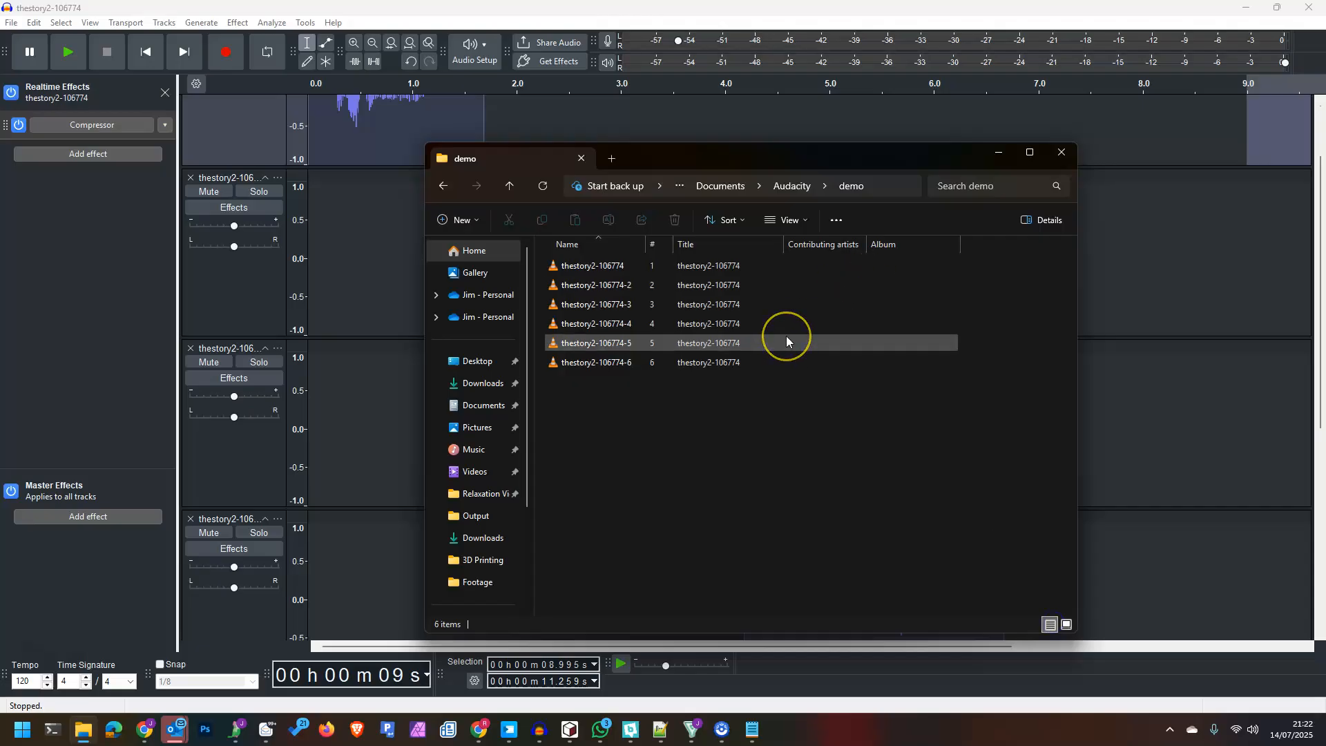